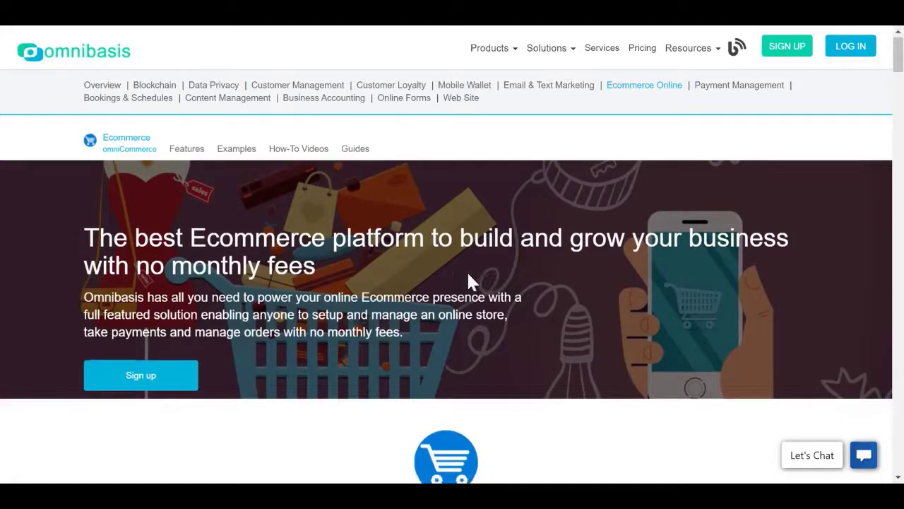
Look through the Ecommerce Online overview page, including the omniCommerce benefits and the store launch instructions
scroll(474, 278, "down", 7)
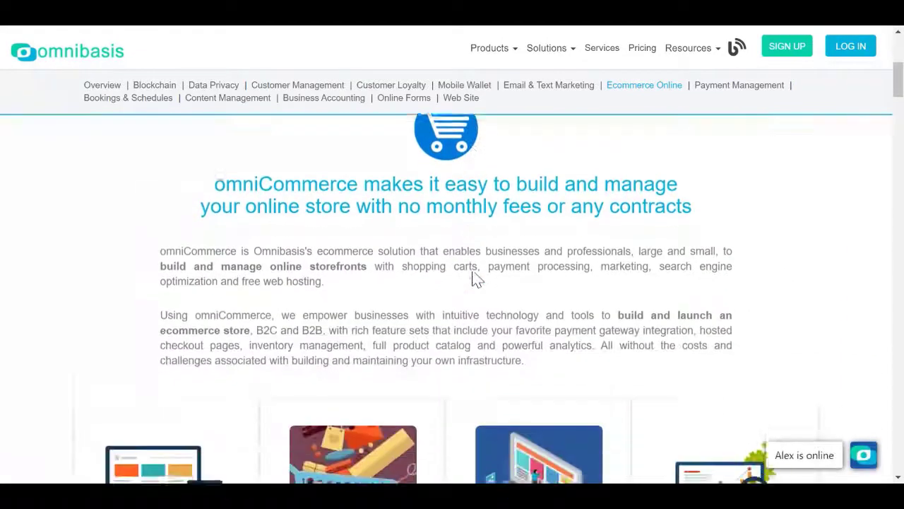
scroll(446, 296, "down", 10)
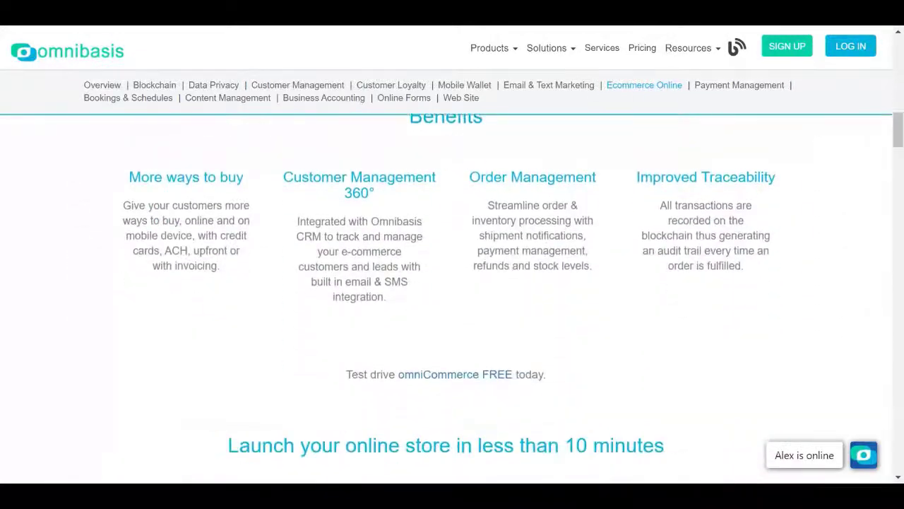
scroll(446, 297, "down", 3)
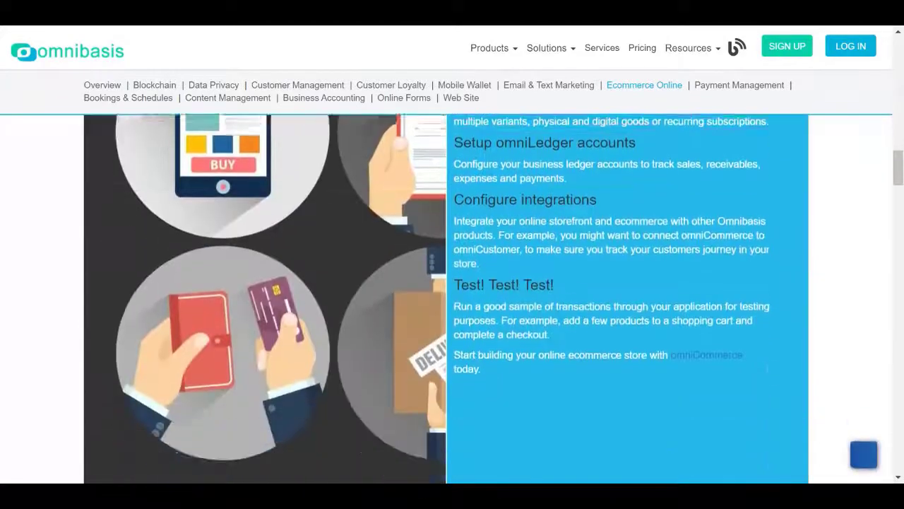
scroll(446, 296, "up", 2)
scroll(446, 297, "up", 15)
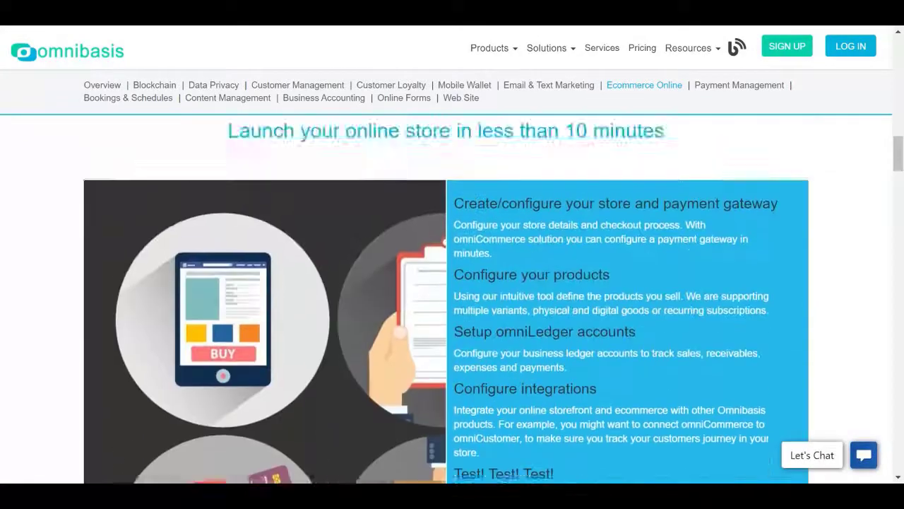
scroll(292, 315, "up", 2)
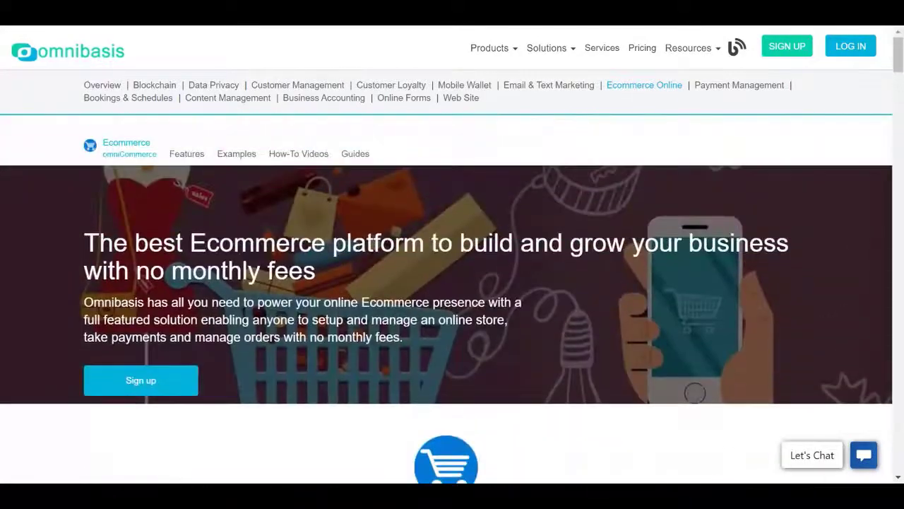
Open the omniCommerce Features page and review its Storefront, Products and Shopping Cart sections
left_click(178, 154)
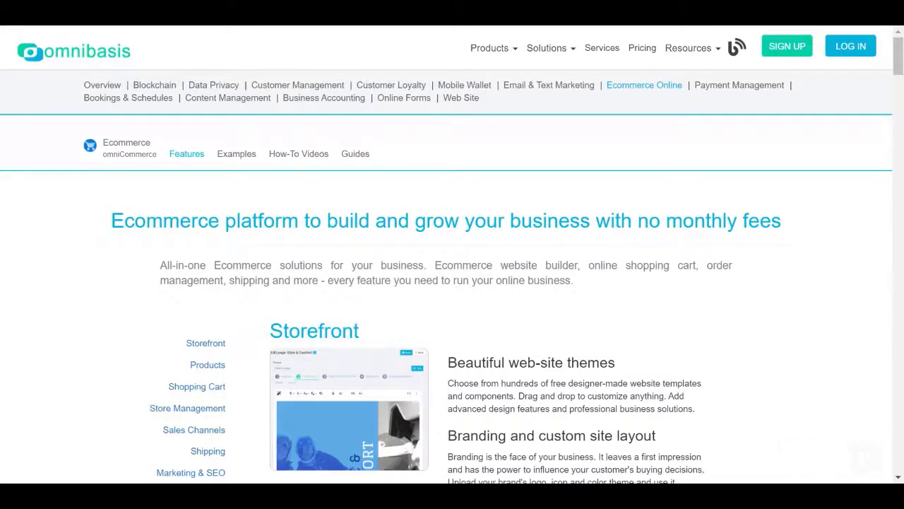
scroll(397, 247, "down", 1)
scroll(397, 248, "down", 1)
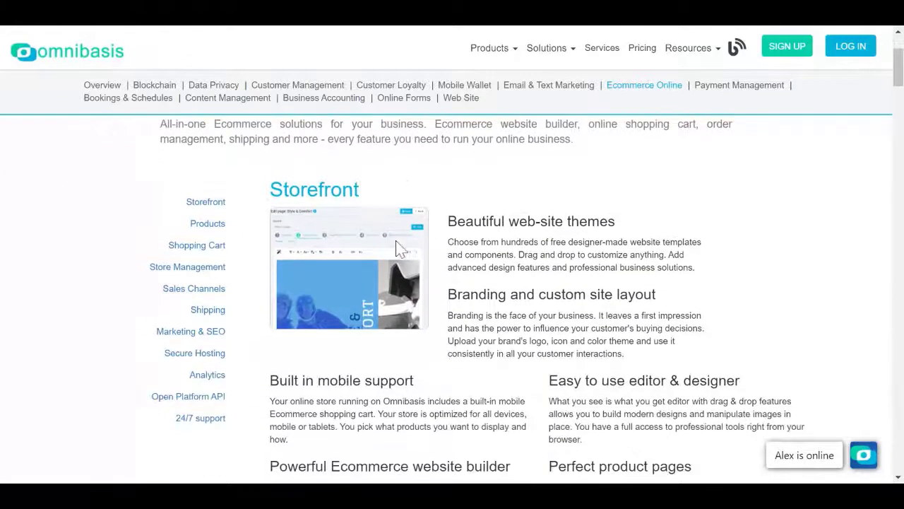
scroll(397, 248, "down", 3)
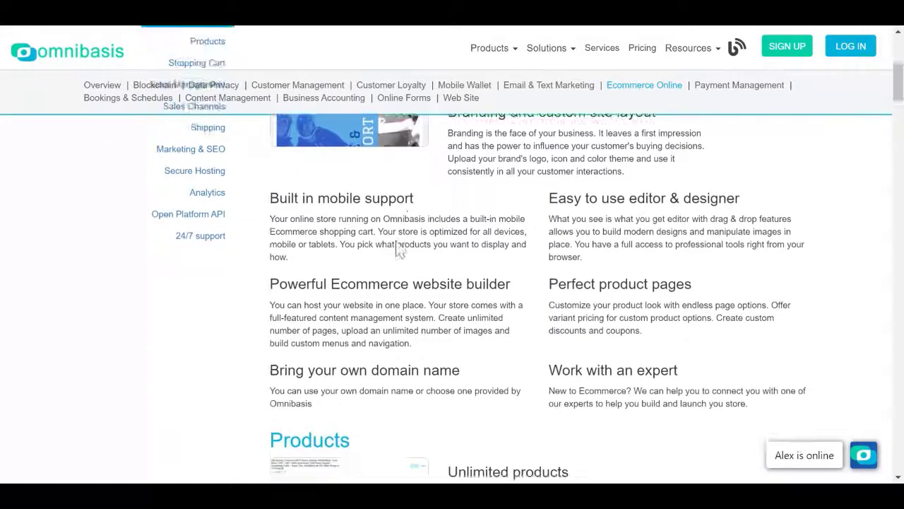
scroll(397, 247, "down", 5)
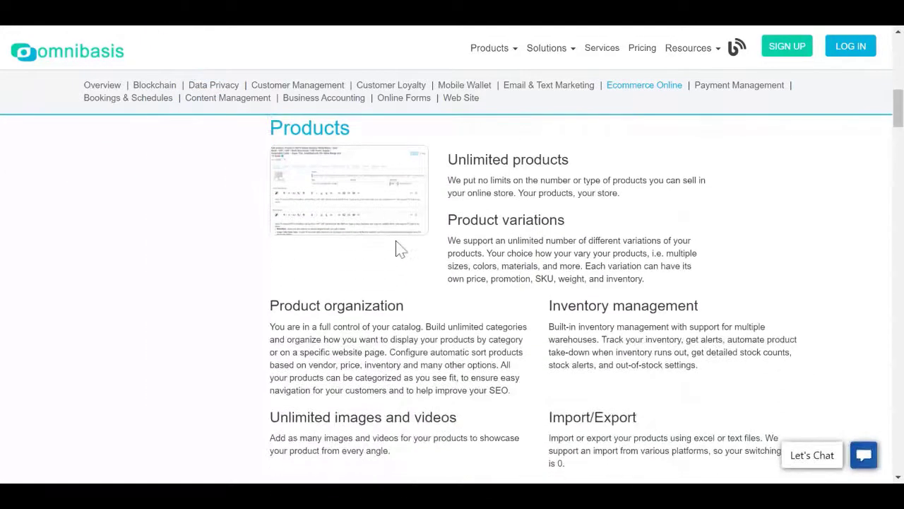
scroll(397, 247, "down", 3)
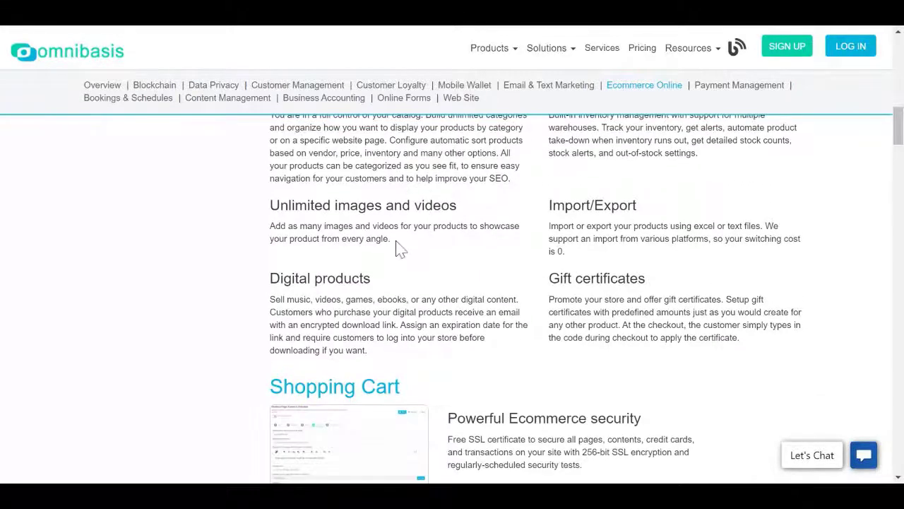
scroll(397, 247, "down", 3)
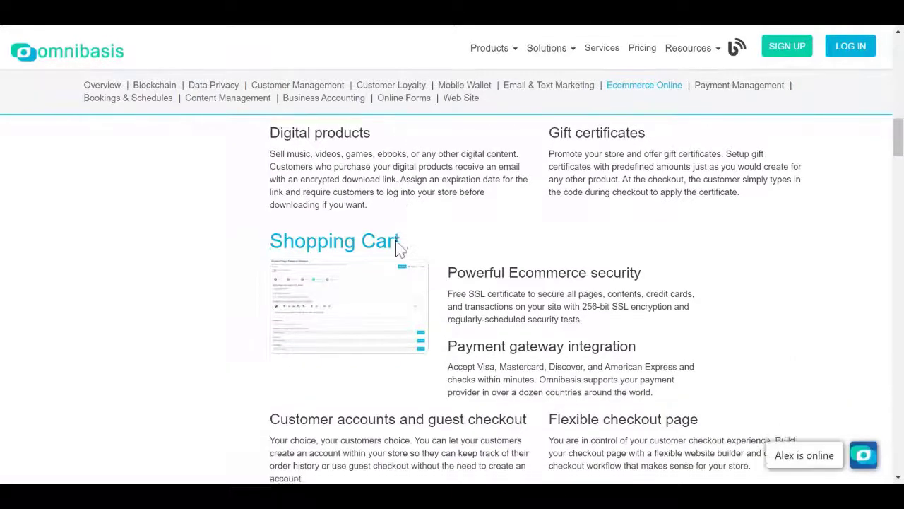
scroll(397, 247, "down", 1)
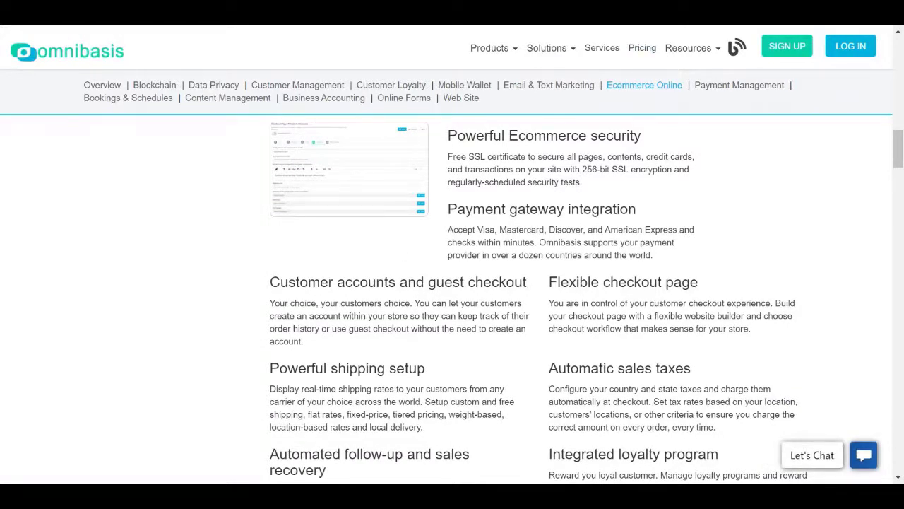
Review the Store Management features, from order workflow management to business accounting and blockchain integration
scroll(397, 247, "down", 2)
scroll(650, 268, "down", 3)
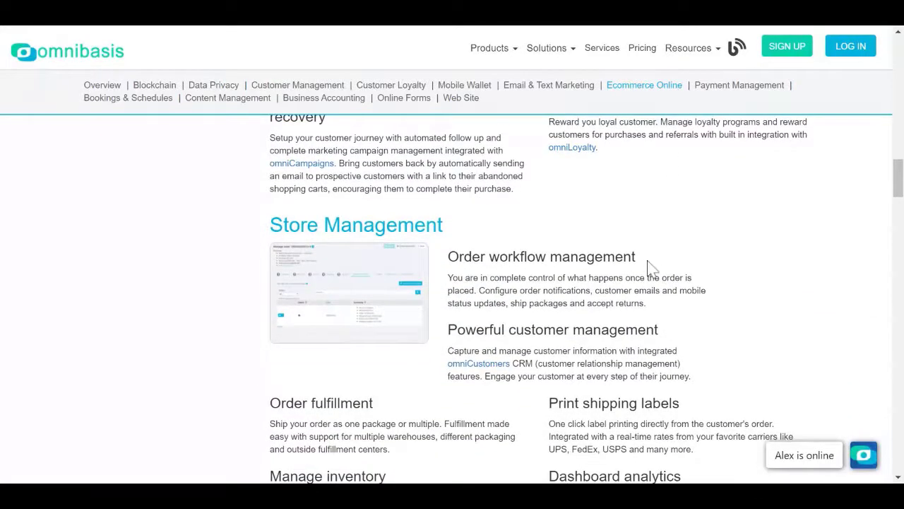
scroll(650, 267, "down", 1)
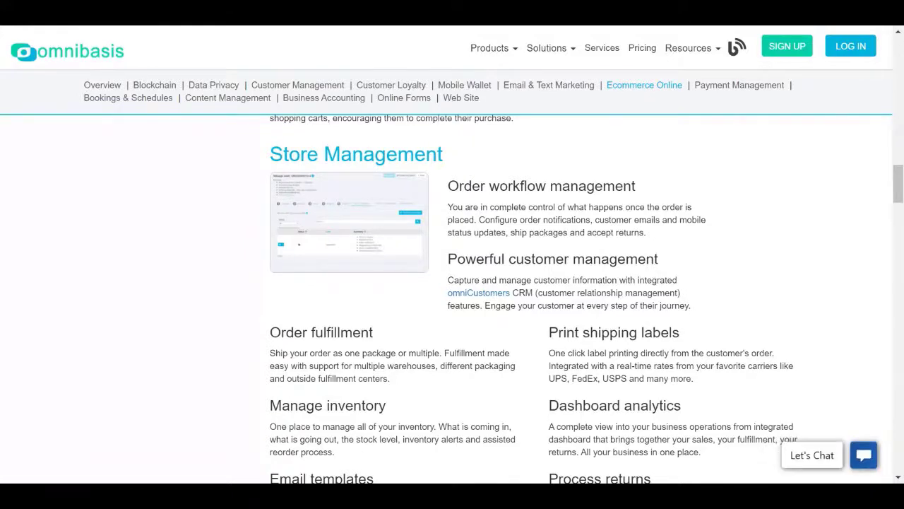
scroll(534, 299, "down", 1)
scroll(534, 298, "down", 1)
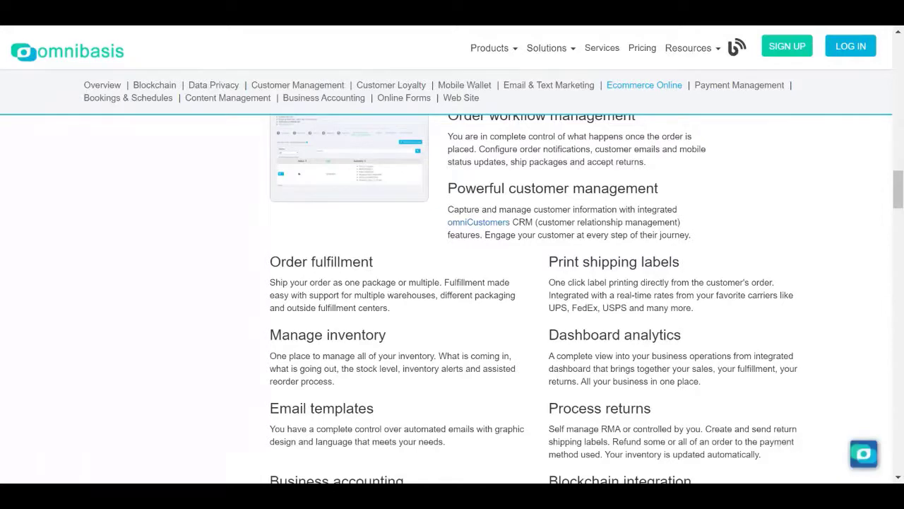
scroll(534, 299, "down", 3)
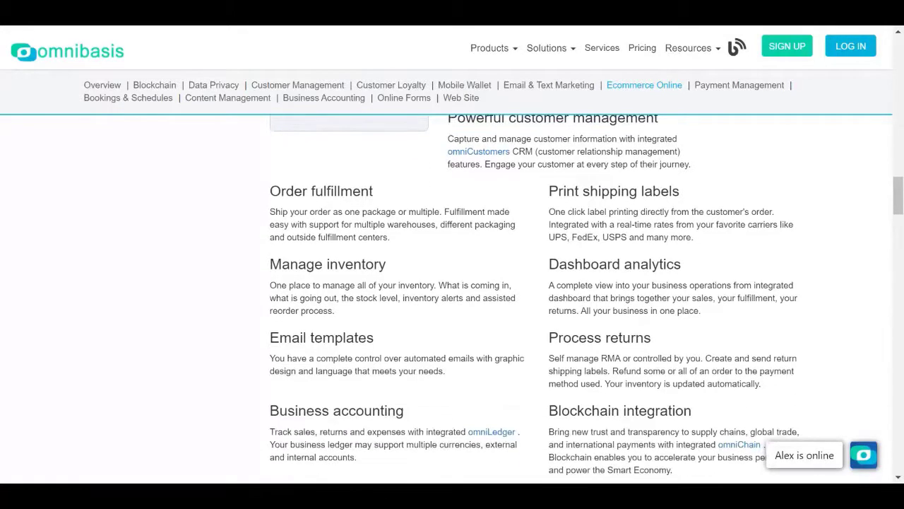
scroll(534, 299, "down", 2)
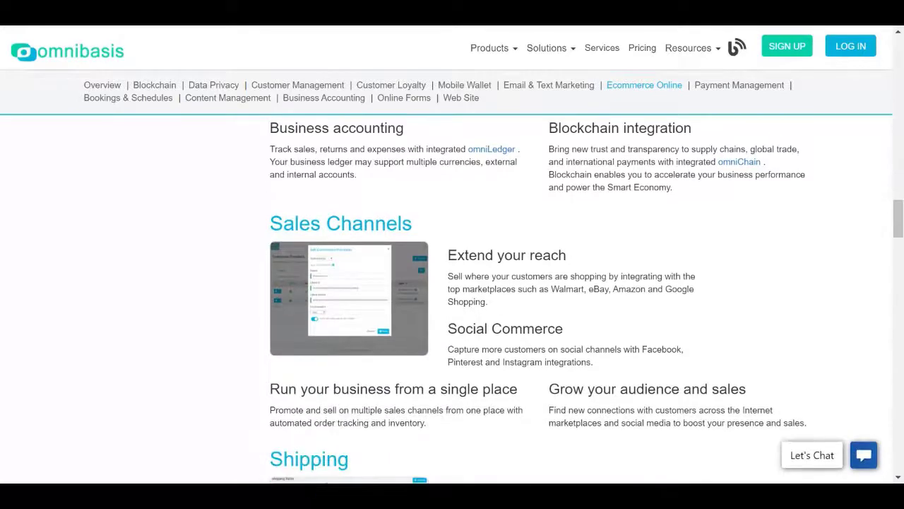
Review the Sales Channels, Shipping and Marketing & SEO sections of the omniCommerce features
scroll(452, 297, "down", 1)
scroll(650, 267, "down", 1)
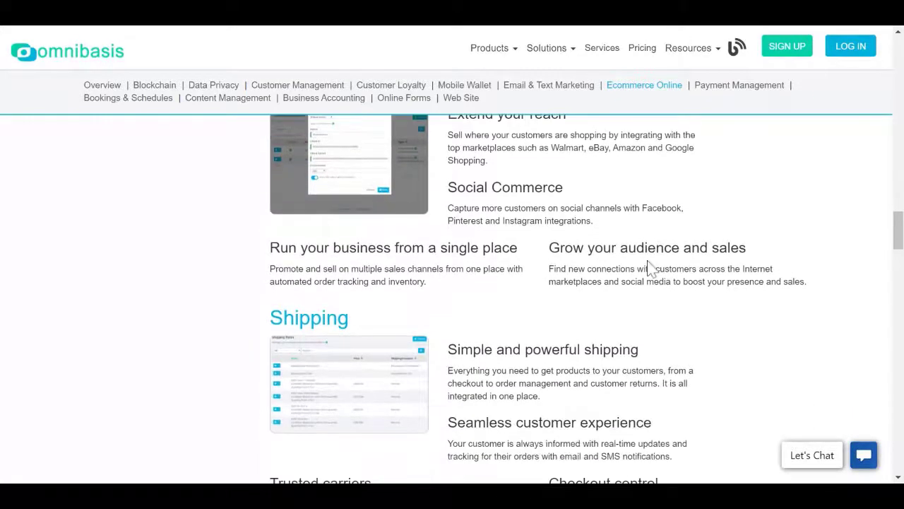
scroll(648, 267, "down", 2)
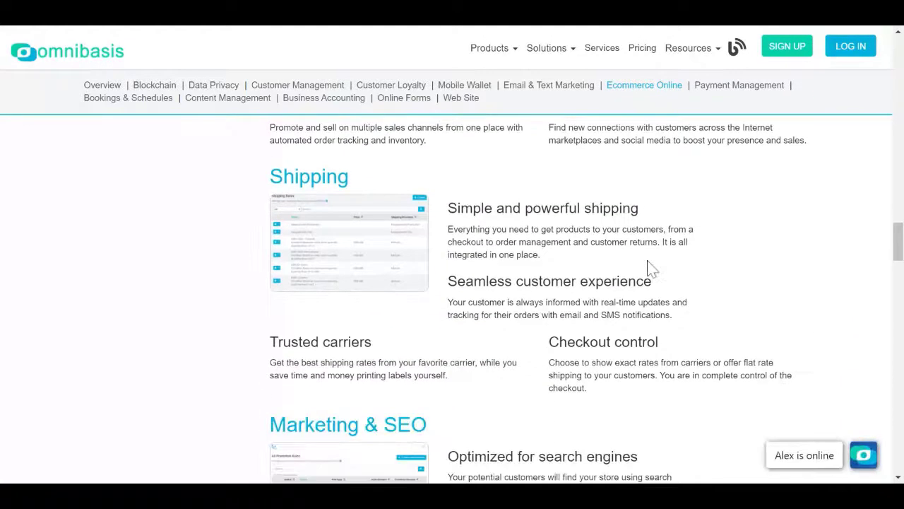
scroll(649, 267, "down", 1)
scroll(648, 267, "down", 2)
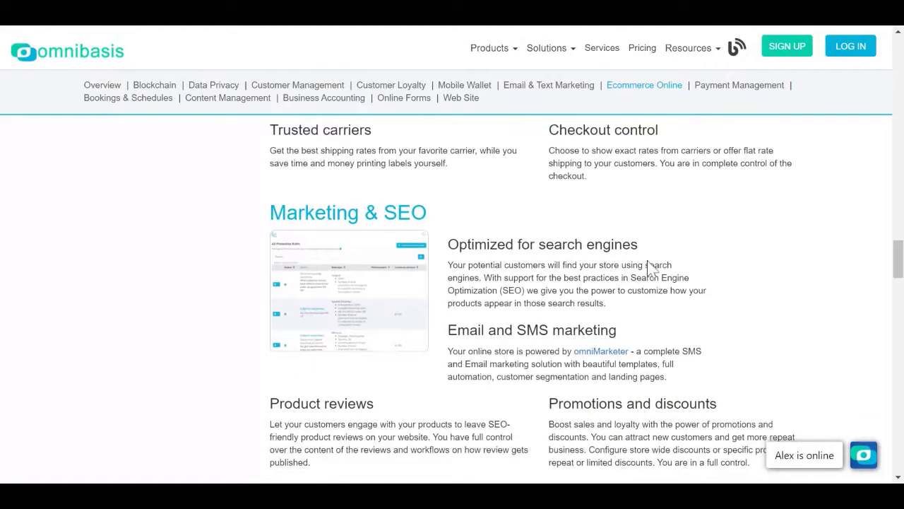
scroll(648, 267, "down", 1)
scroll(650, 267, "down", 1)
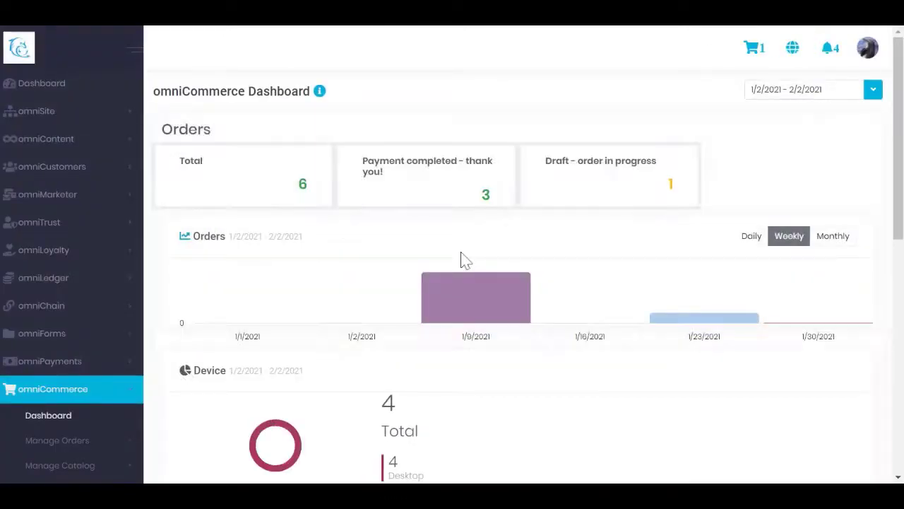
Examine the order, device and country statistics on the omniCommerce Dashboard
scroll(464, 258, "down", 5)
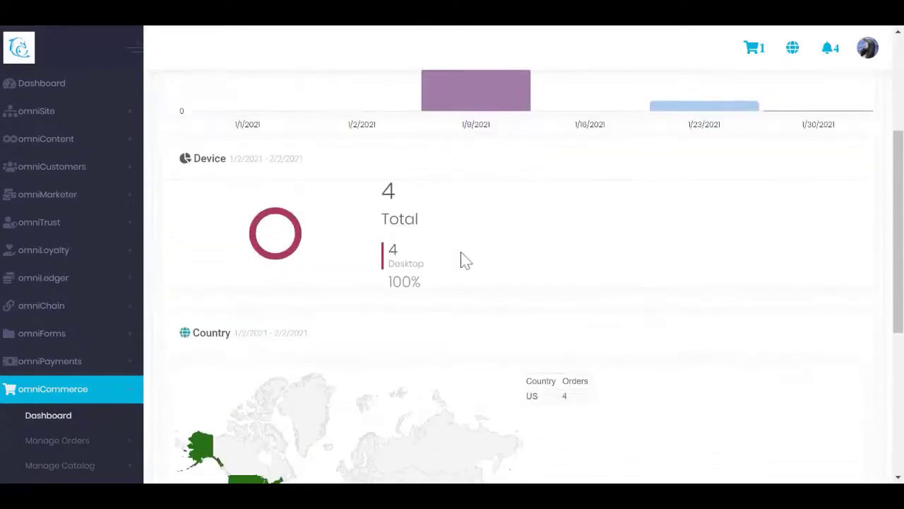
scroll(462, 262, "down", 3)
scroll(463, 262, "up", 8)
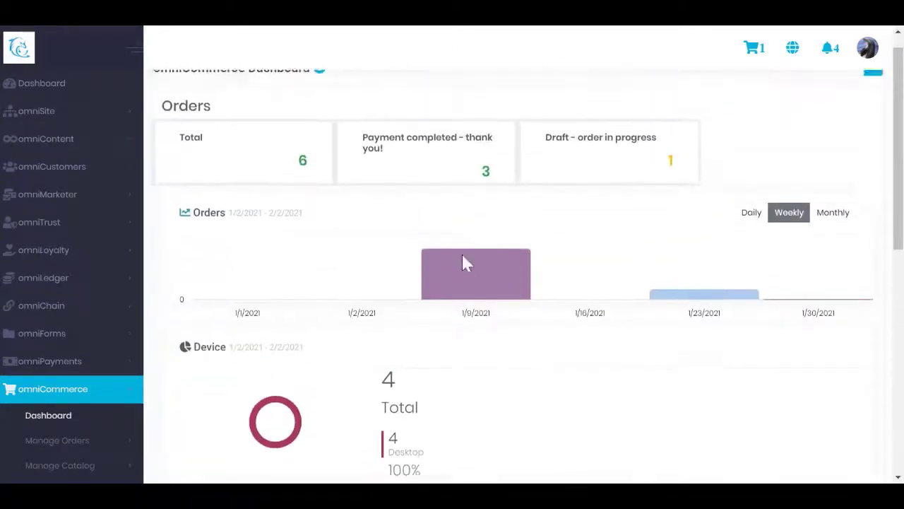
Go to the omniCommerce catalog's product list, show its create, import and export options, and open the Dolphin Groove product
scroll(85, 380, "down", 2)
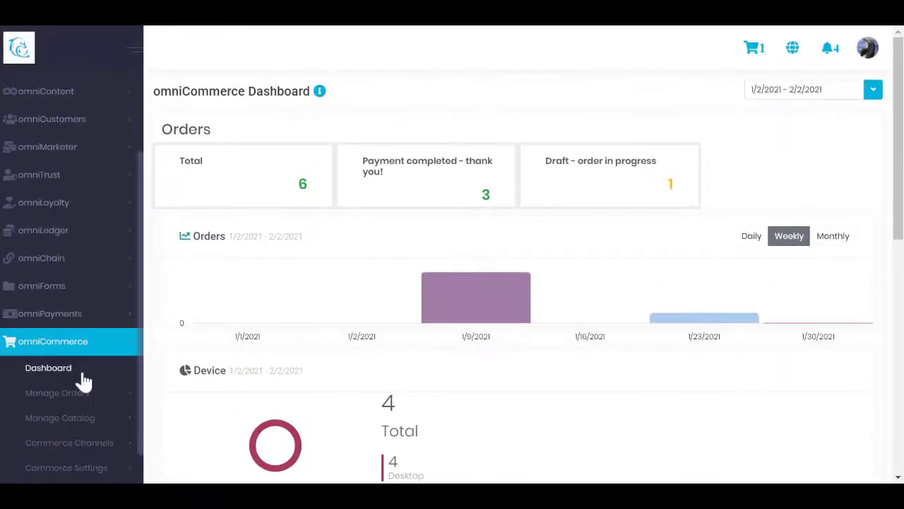
scroll(84, 381, "down", 1)
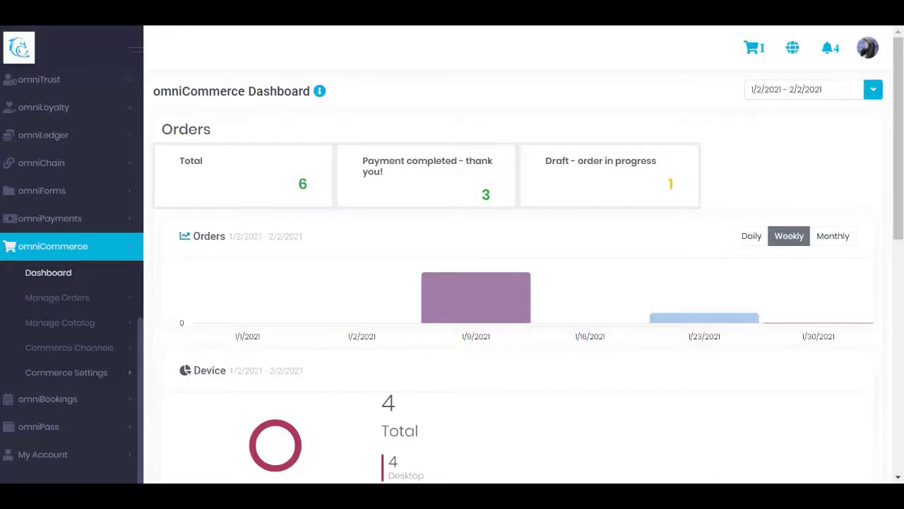
left_click(107, 328)
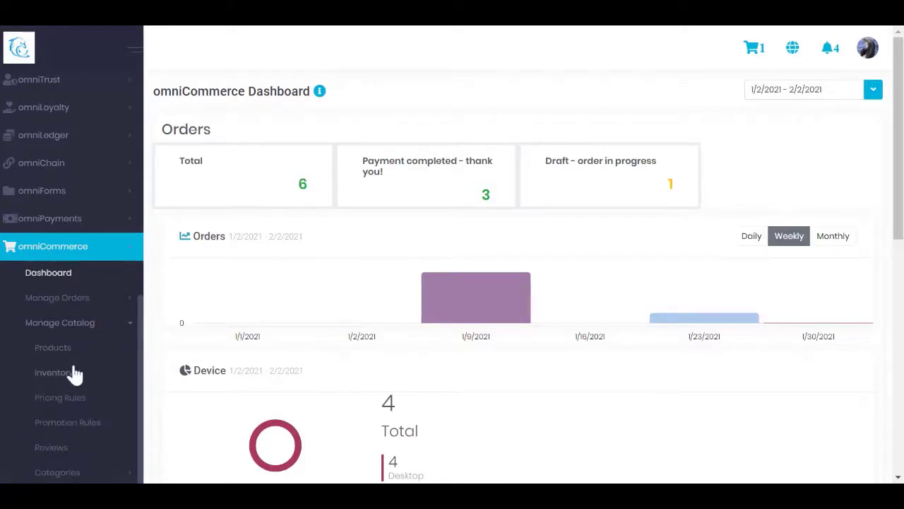
left_click(81, 349)
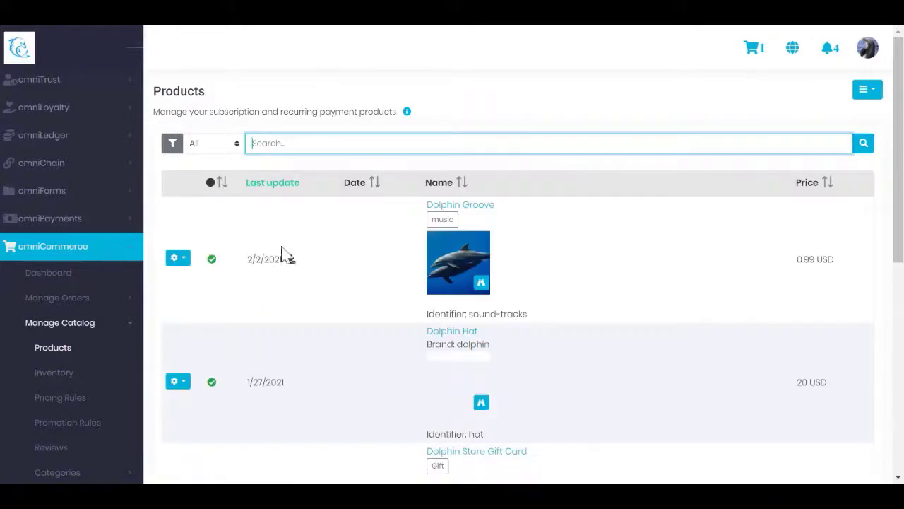
left_click(874, 95)
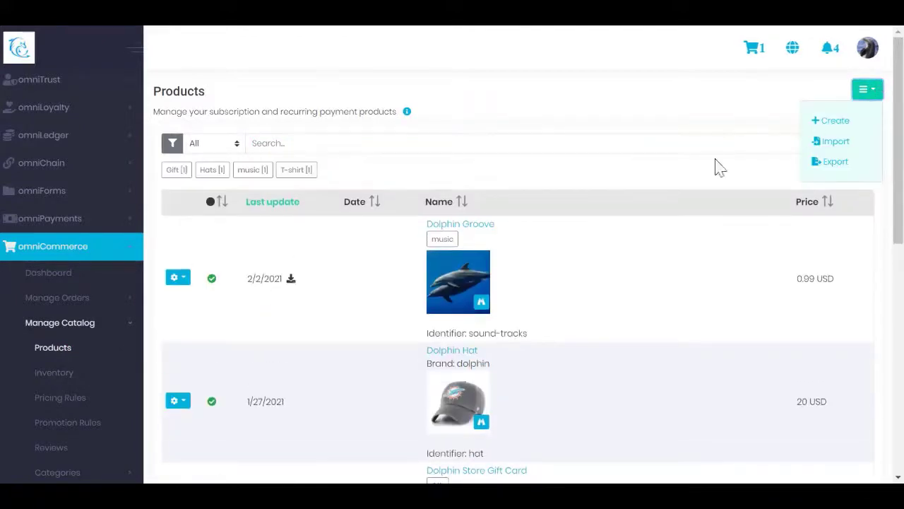
left_click(485, 226)
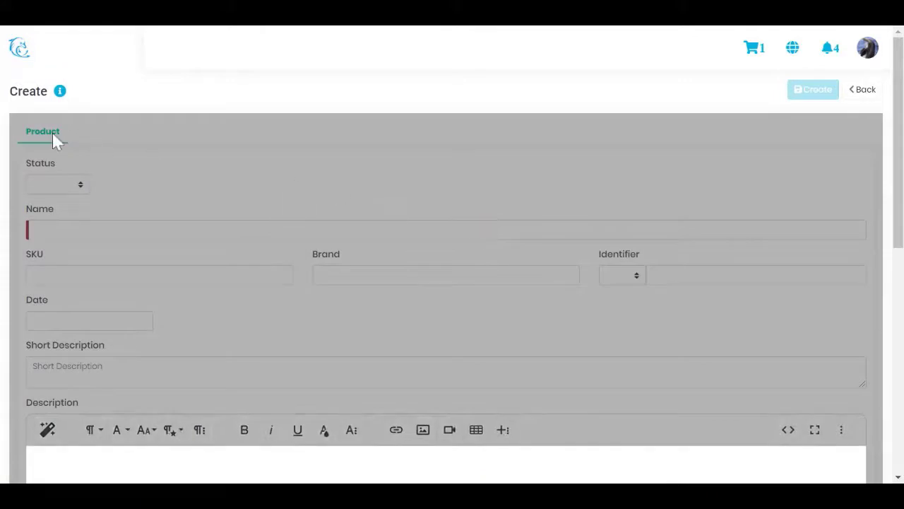
Examine the Dolphin Groove product's name, SKU, brand, short description and description fields
scroll(286, 226, "down", 1)
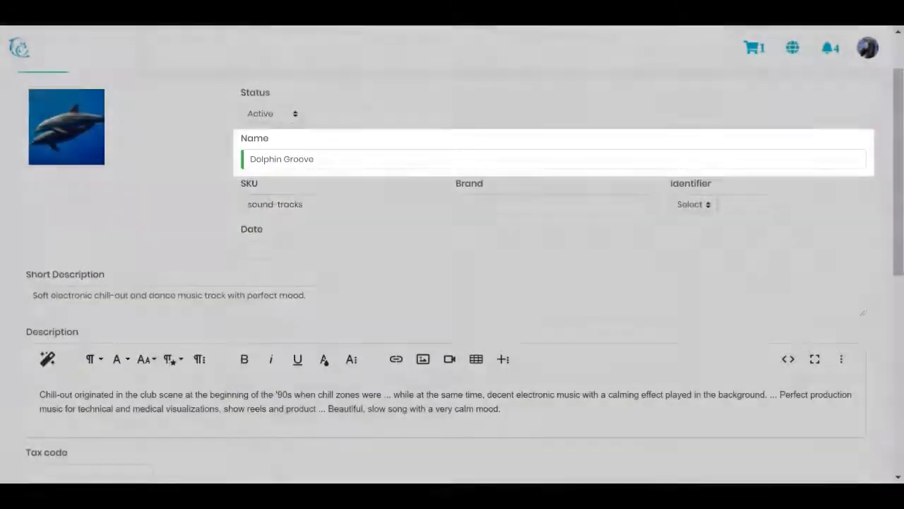
left_click_drag(304, 204, 227, 219)
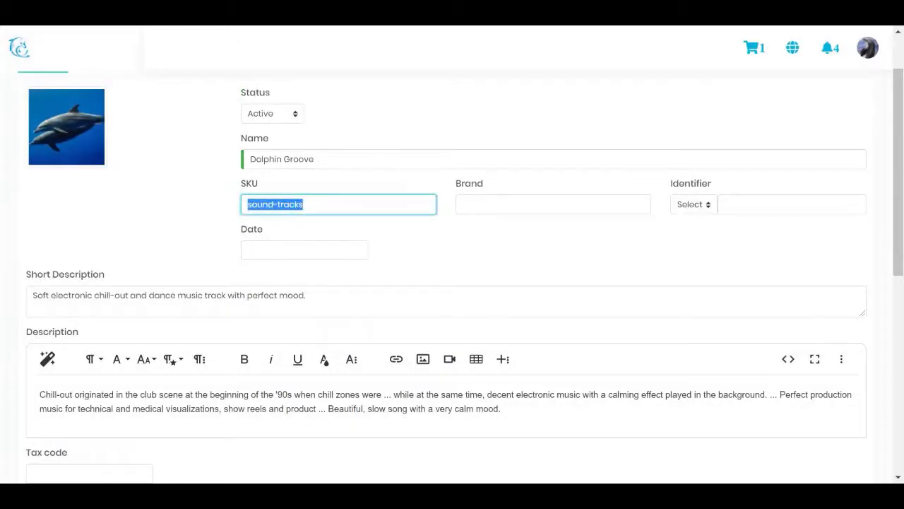
left_click(480, 263)
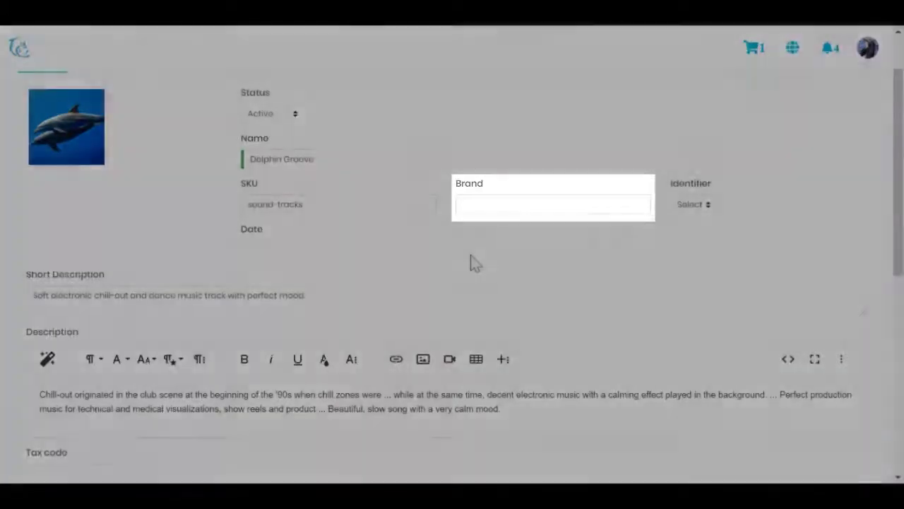
scroll(471, 263, "down", 1)
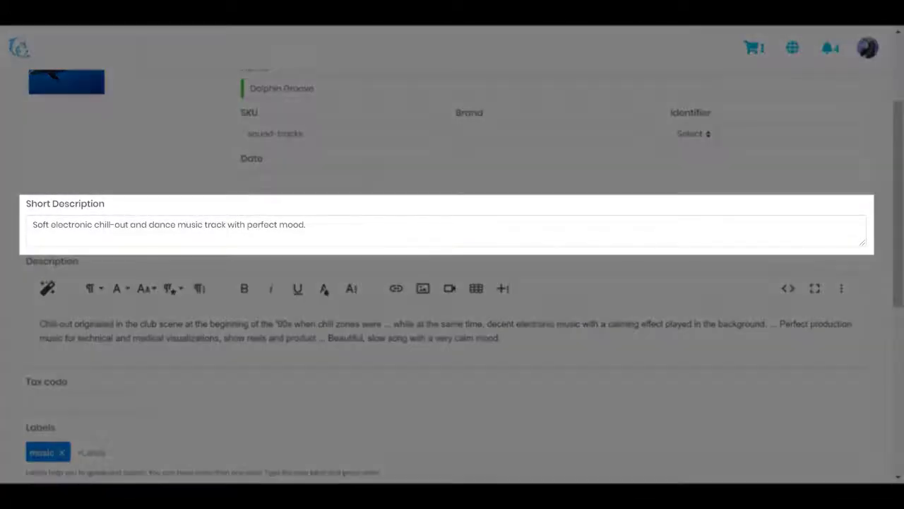
left_click(387, 231)
left_click_drag(386, 230, 6, 233)
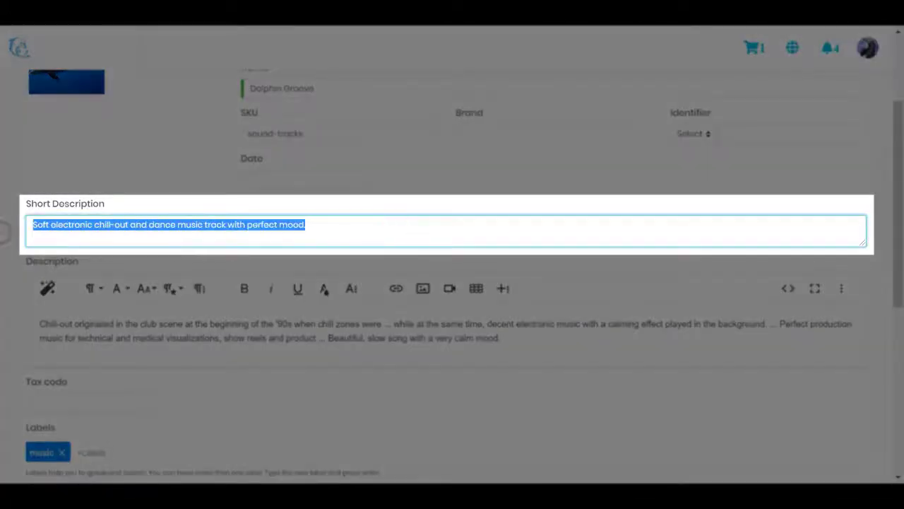
left_click(451, 181)
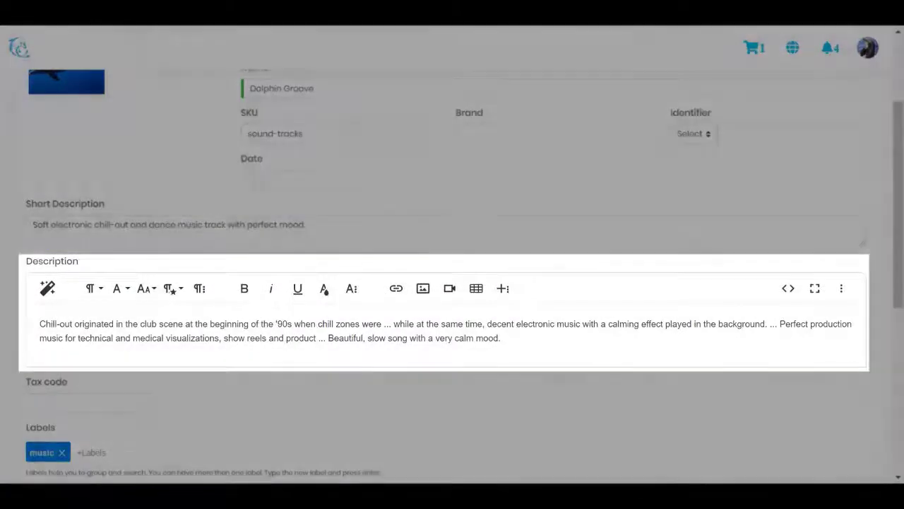
Examine the Dolphin Groove product's full description, tax code and labels
left_click_drag(502, 339, 40, 325)
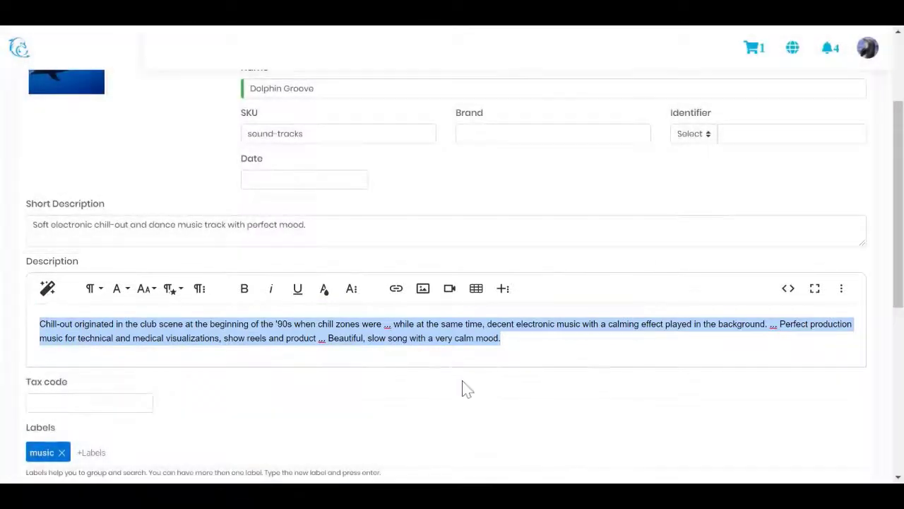
scroll(502, 392, "down", 1)
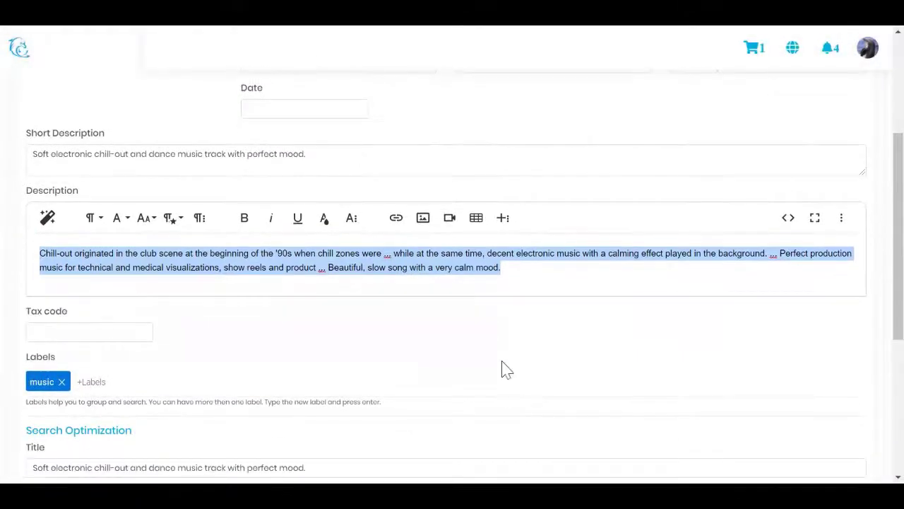
left_click(502, 367)
scroll(501, 366, "down", 1)
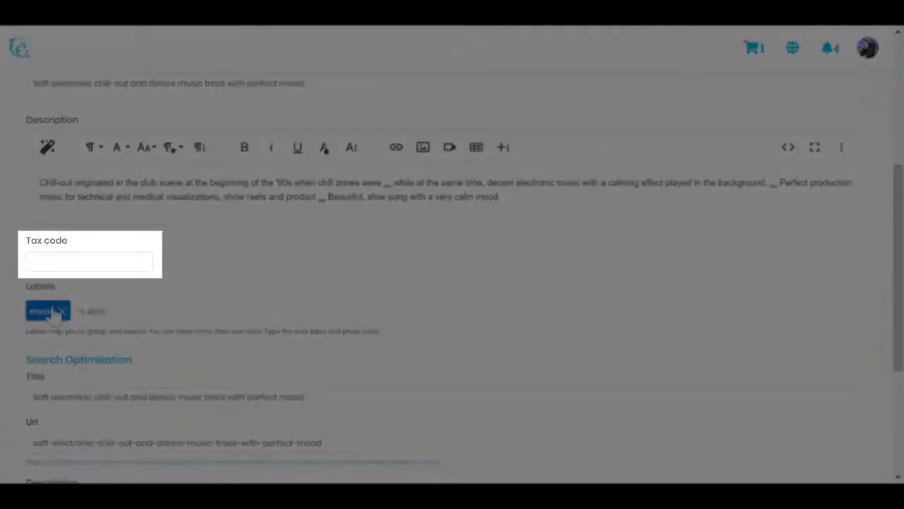
left_click(59, 263)
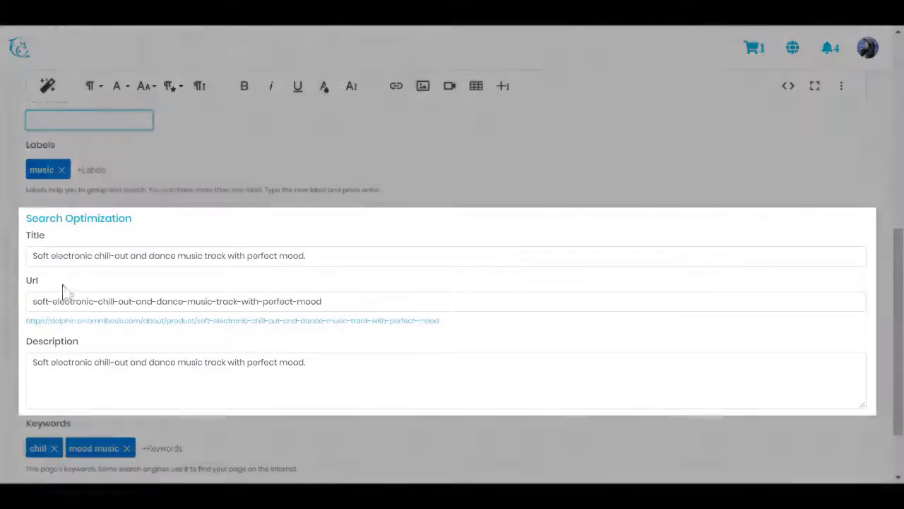
Examine the product's Search Optimization title, URL, description and keywords
left_click_drag(308, 257, 7, 272)
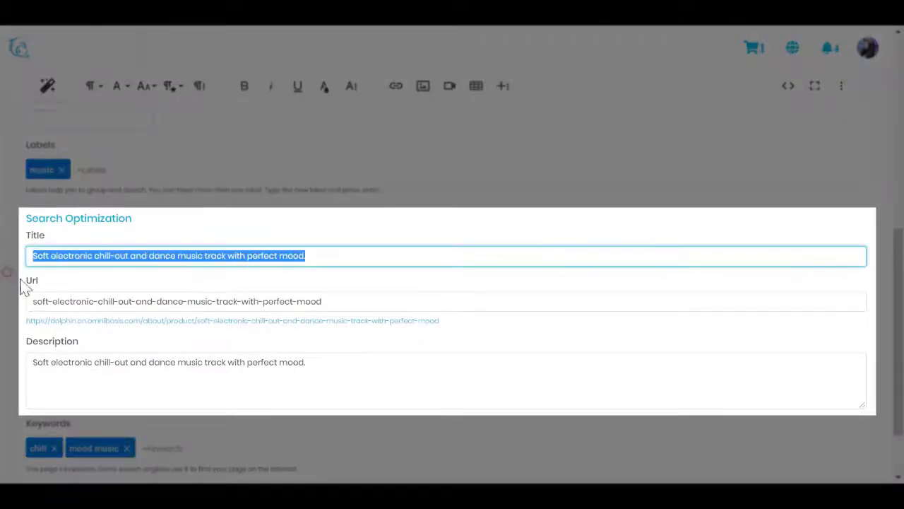
left_click_drag(322, 302, 4, 312)
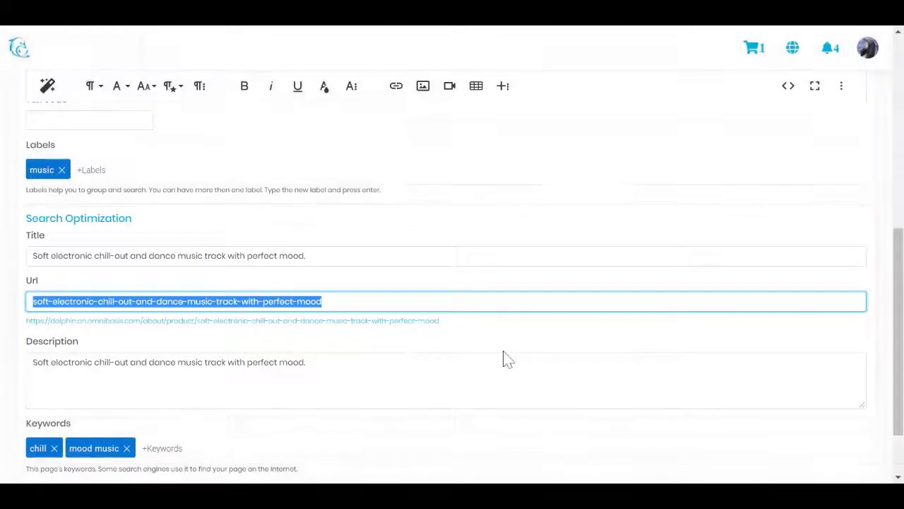
scroll(506, 359, "down", 1)
left_click(307, 291)
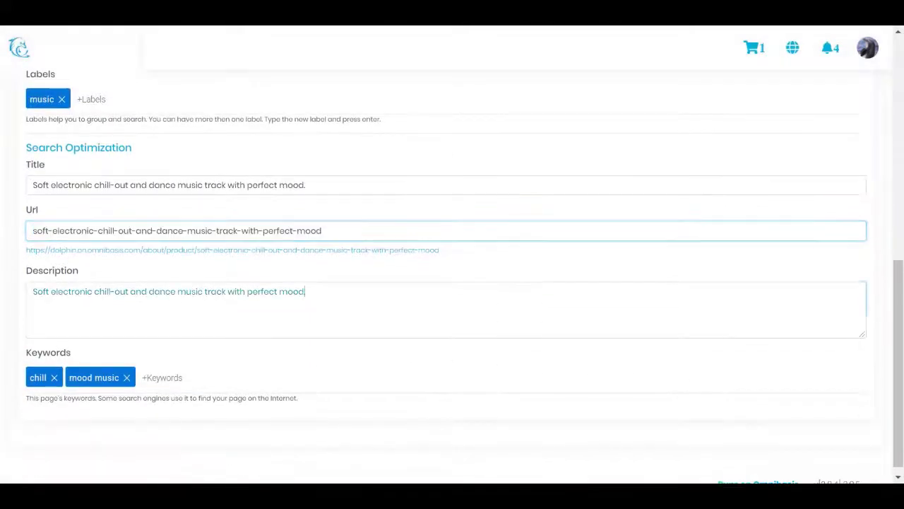
left_click_drag(305, 292, 21, 303)
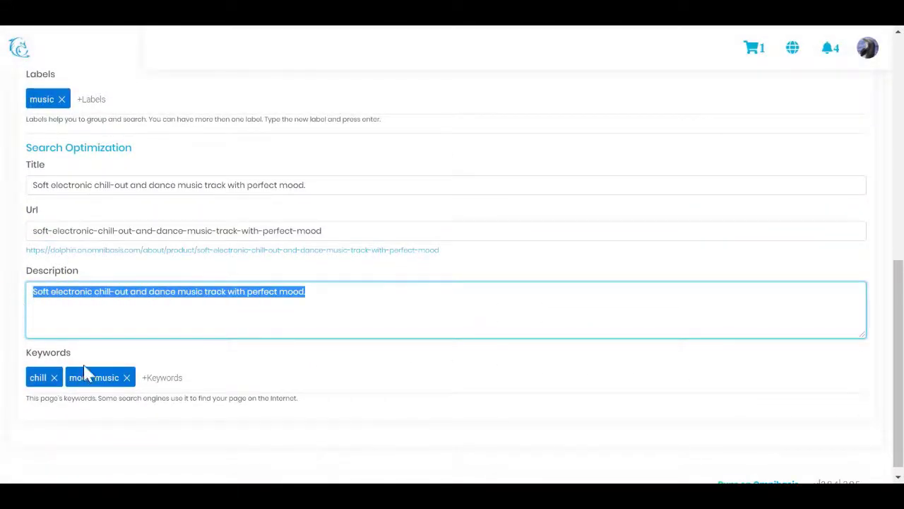
View the product's media files and check which kinds of media can be uploaded
scroll(83, 373, "up", 10)
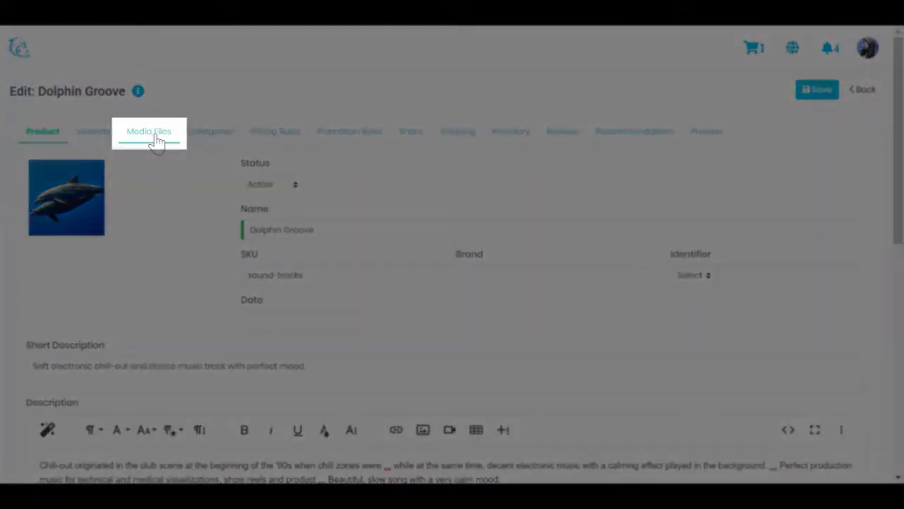
left_click(157, 142)
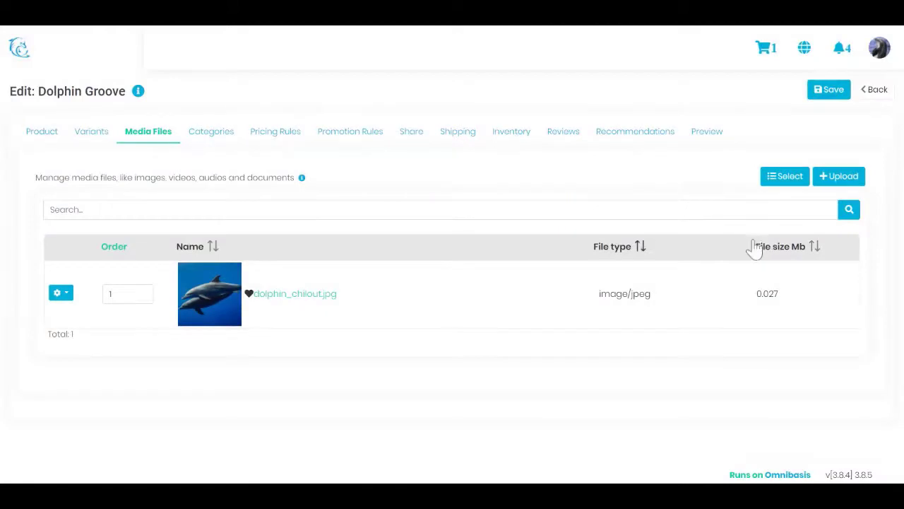
left_click(833, 178)
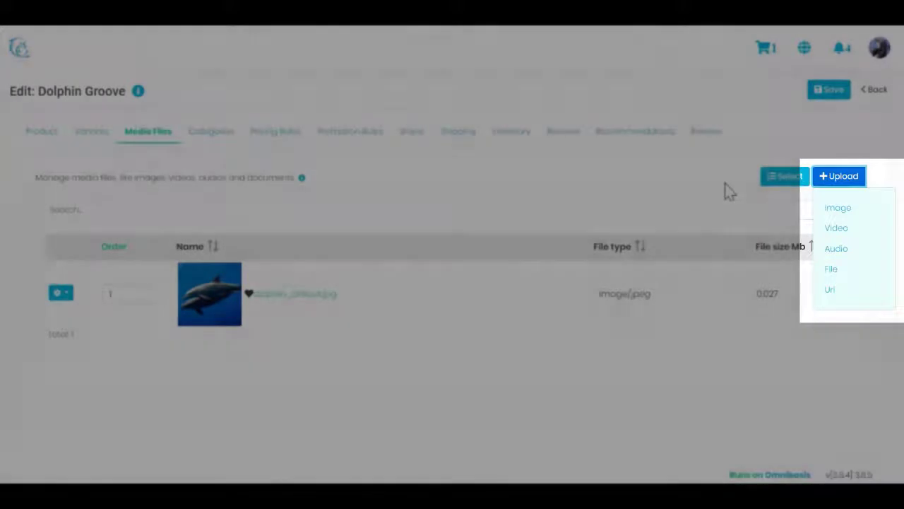
left_click(730, 192)
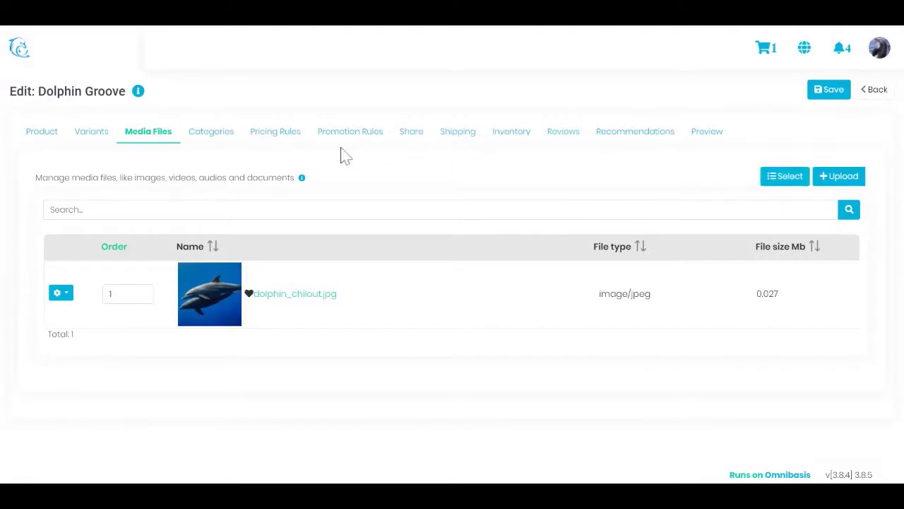
Open the product's digital downloads pricing rule for editing and check its type, expiry and maximum number of downloads
left_click(286, 142)
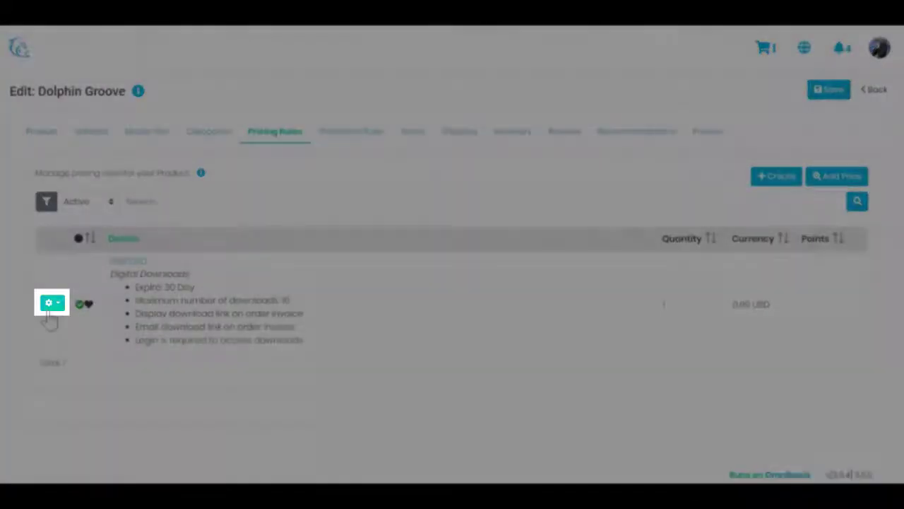
left_click(50, 305)
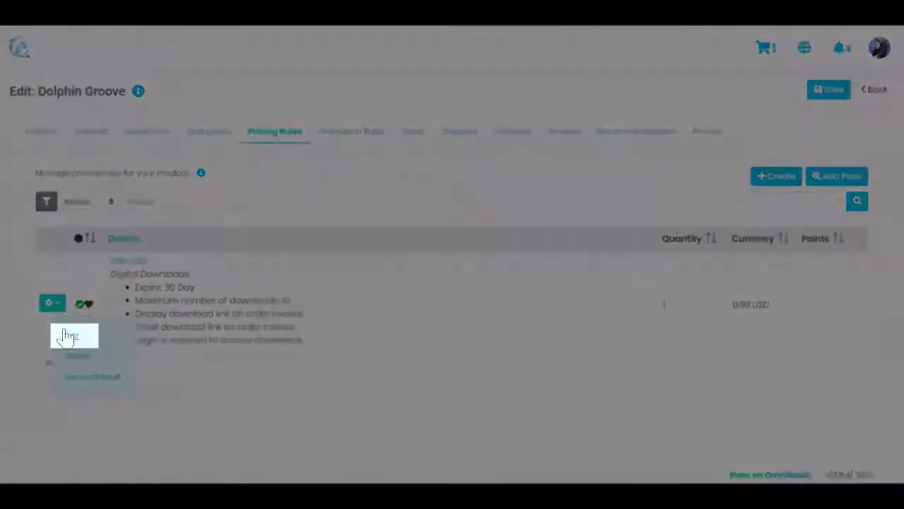
left_click(70, 338)
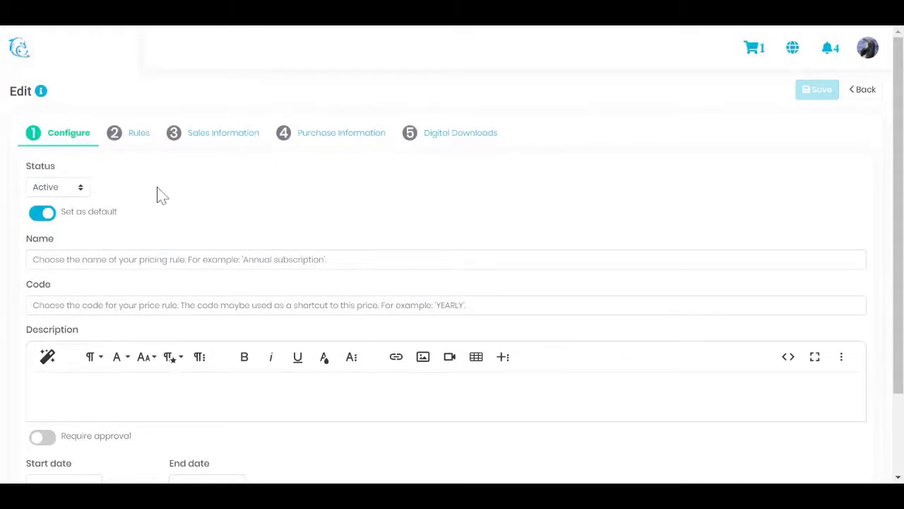
left_click(145, 139)
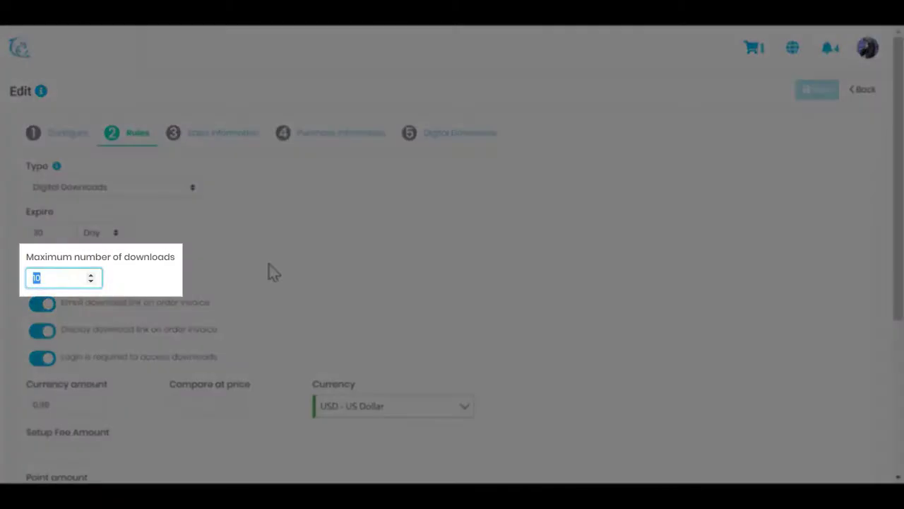
left_click(274, 262)
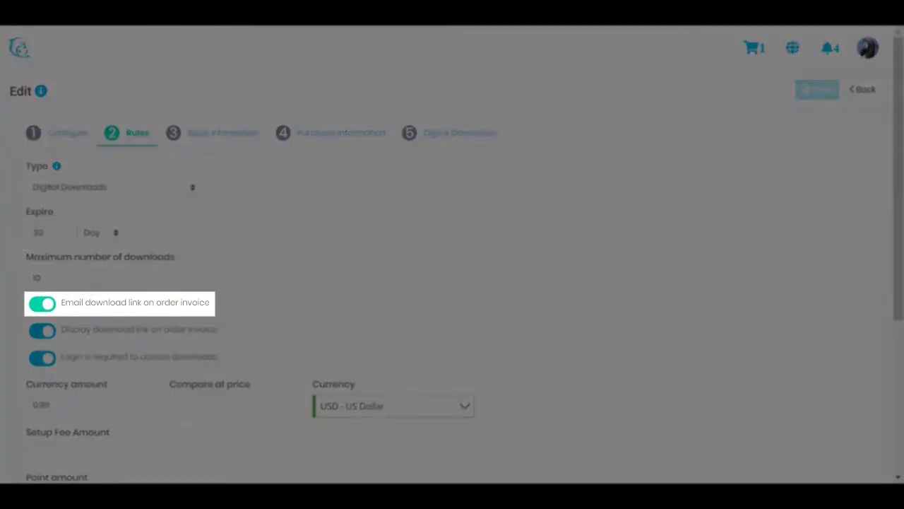
Switch the email download link, display download link and login requirement options off and back on, one at a time
left_click(44, 306)
left_click(44, 305)
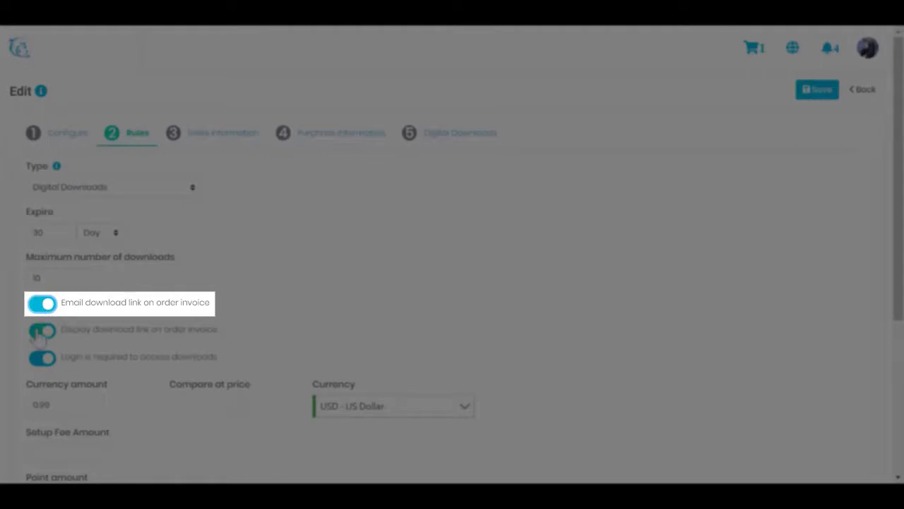
left_click(41, 333)
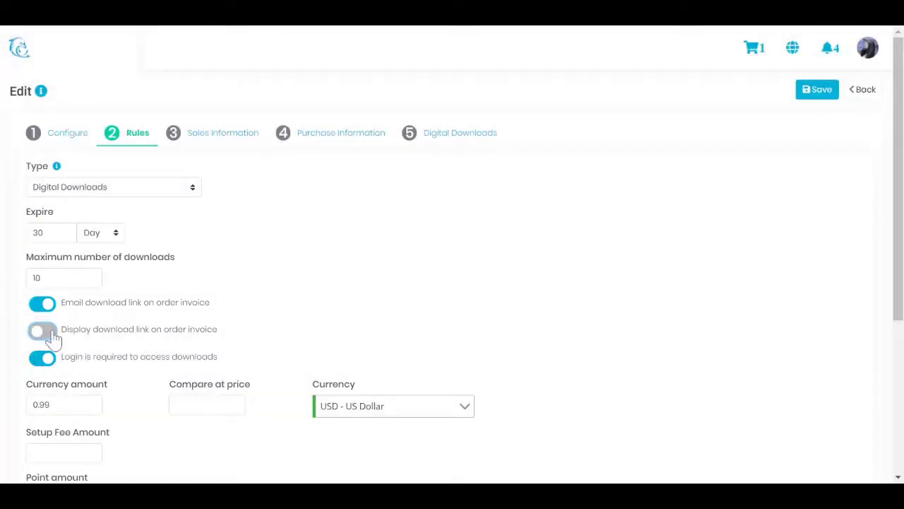
left_click(56, 339)
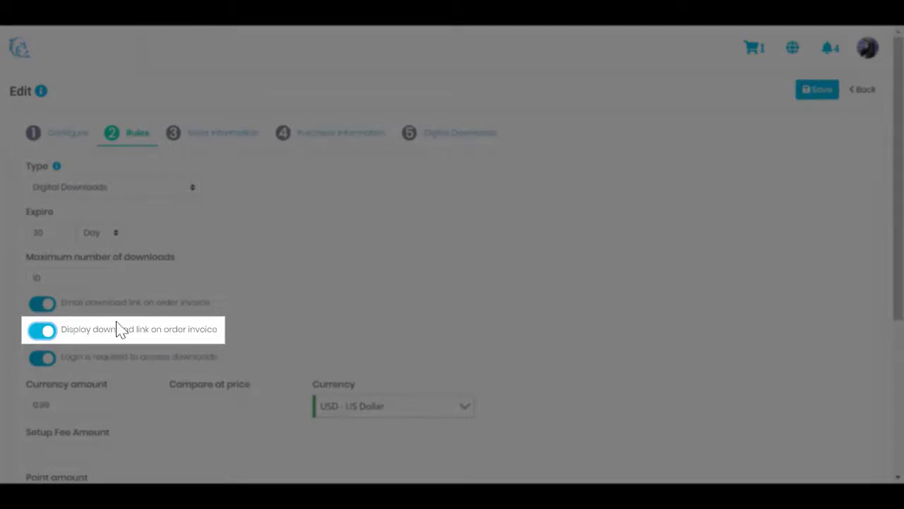
scroll(120, 328, "down", 1)
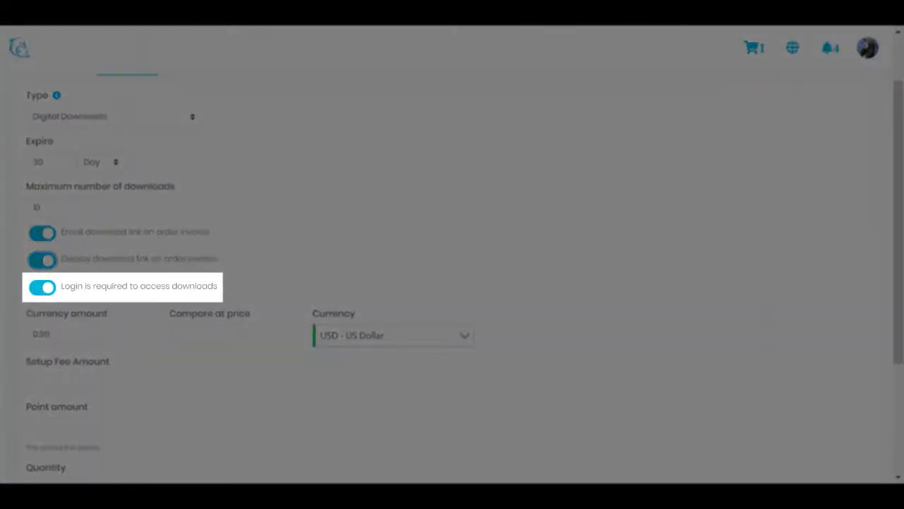
left_click(44, 288)
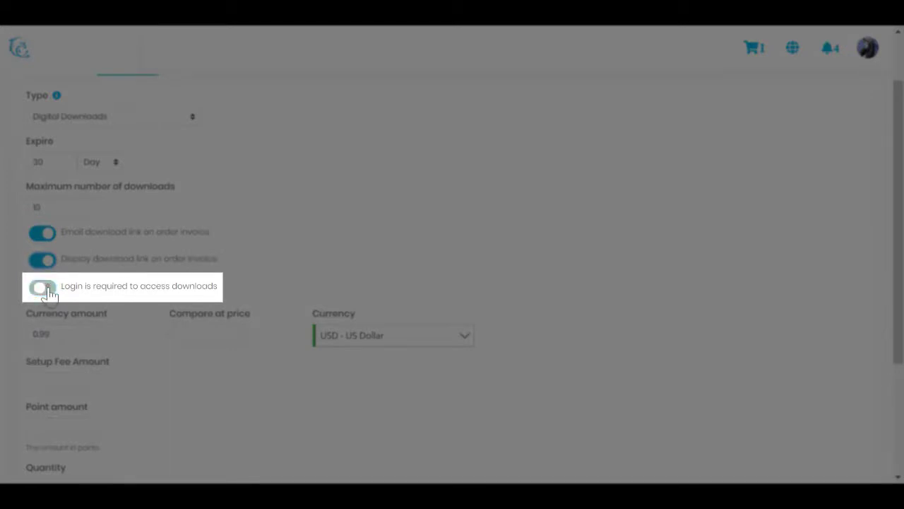
left_click(42, 288)
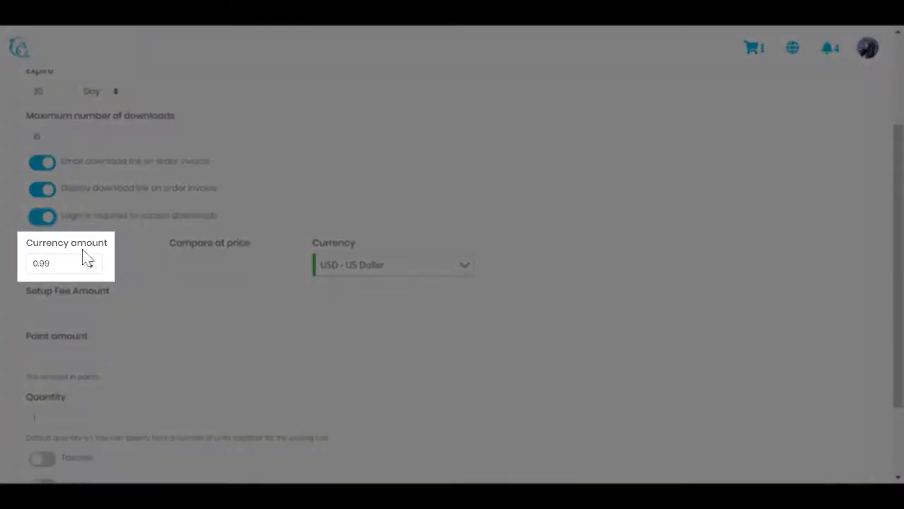
Examine the pricing rule's currency amount, currency, setup fee, points, quantity and tax settings
double_click(43, 264)
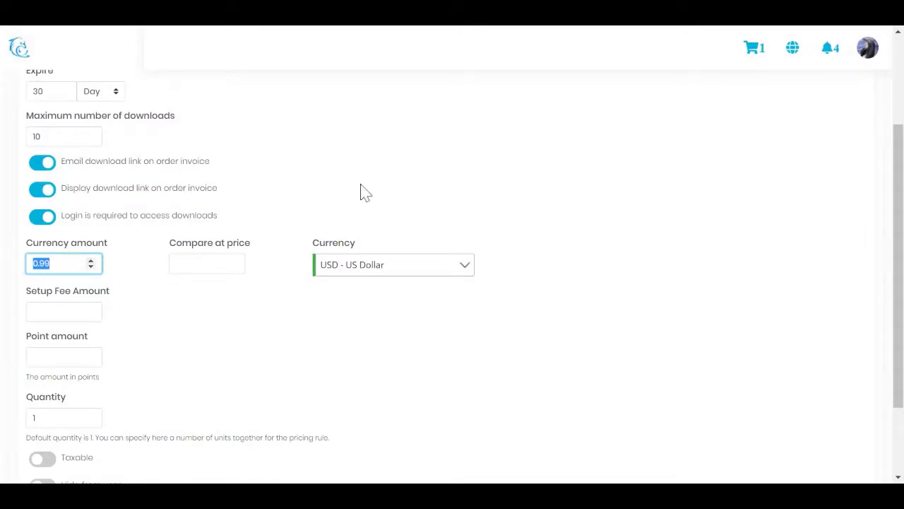
left_click(360, 189)
left_click(377, 262)
left_click(378, 264)
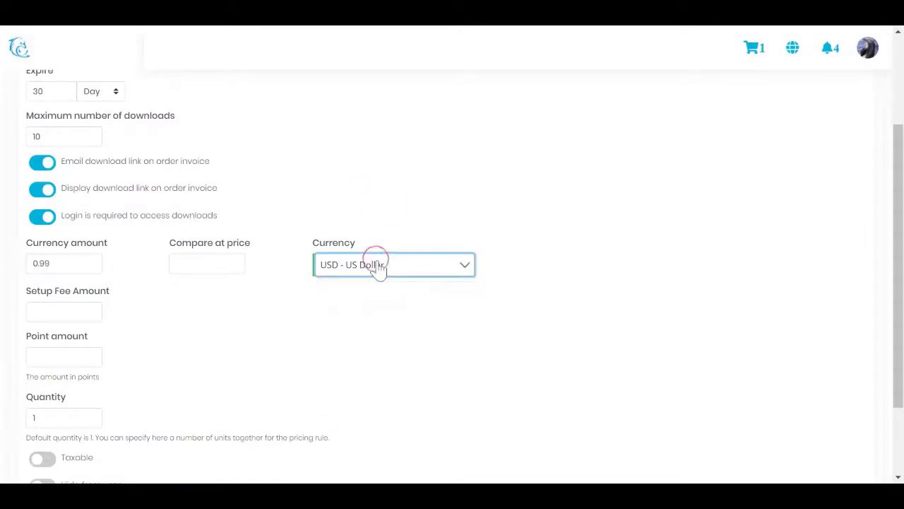
scroll(479, 243, "down", 2)
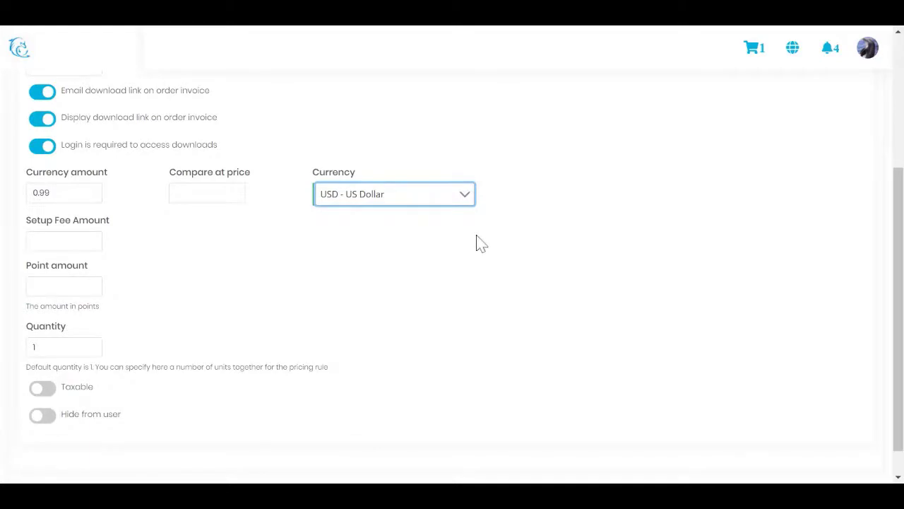
Review the rule's sales information, purchase information and digital downloads, and save the pricing rule to return to the product
scroll(479, 243, "up", 3)
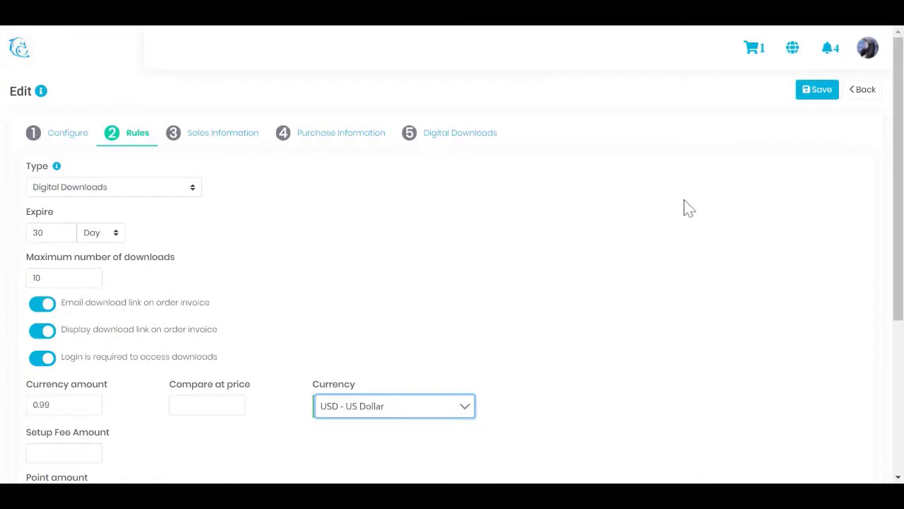
left_click(204, 136)
left_click(293, 139)
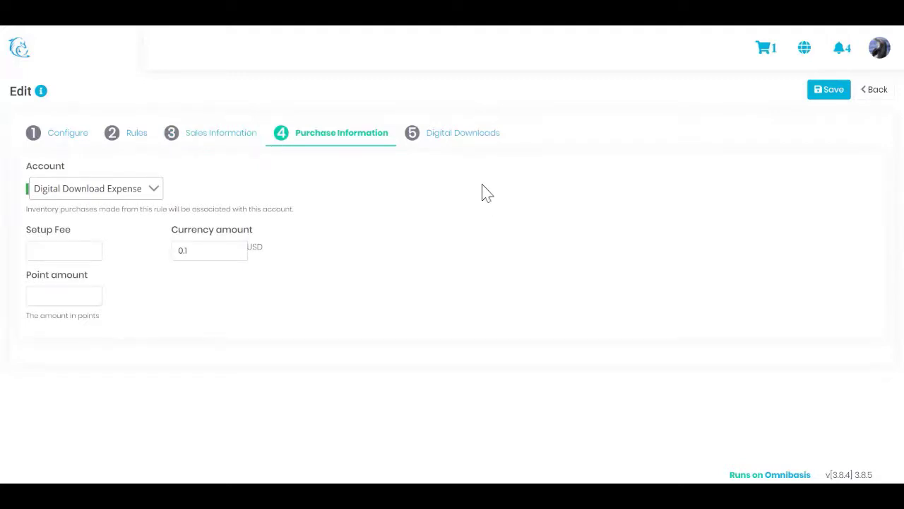
left_click(469, 149)
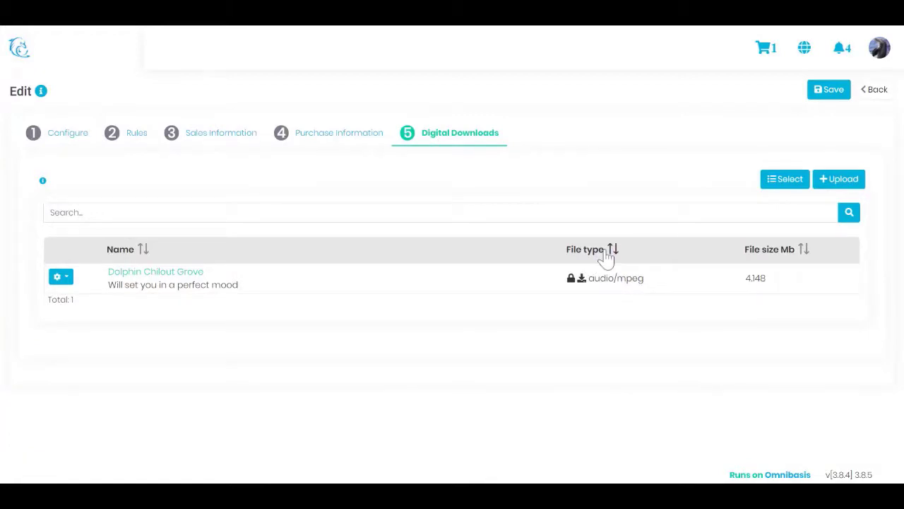
left_click(812, 91)
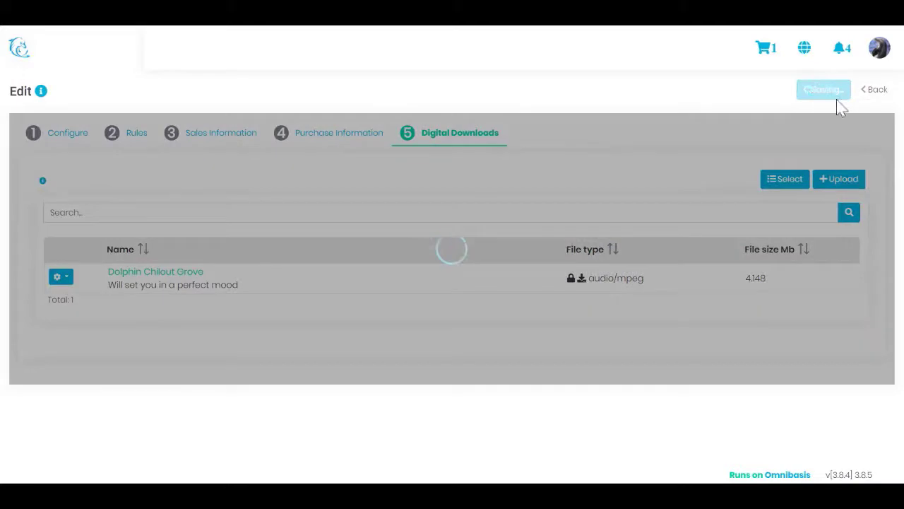
left_click(874, 91)
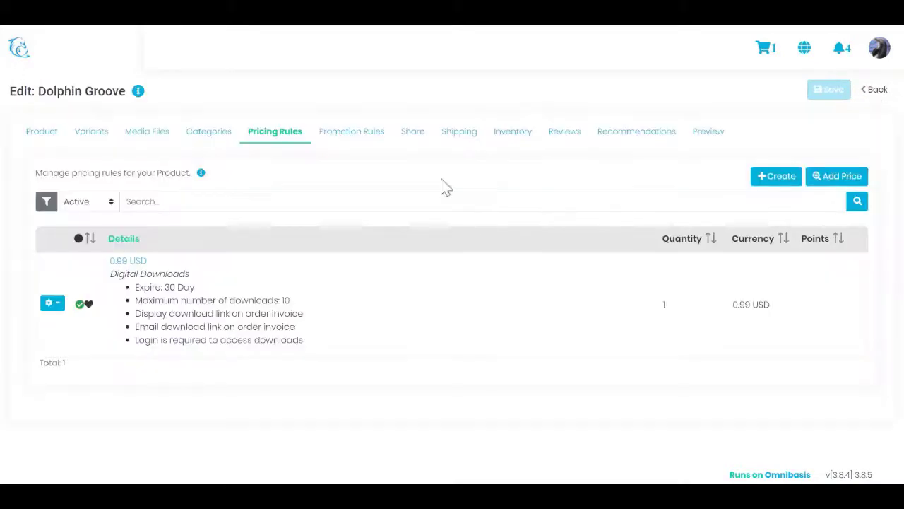
Open the product's "20% Off Your Purchase" promotion rule for editing and examine its status, rule type and name
left_click(354, 136)
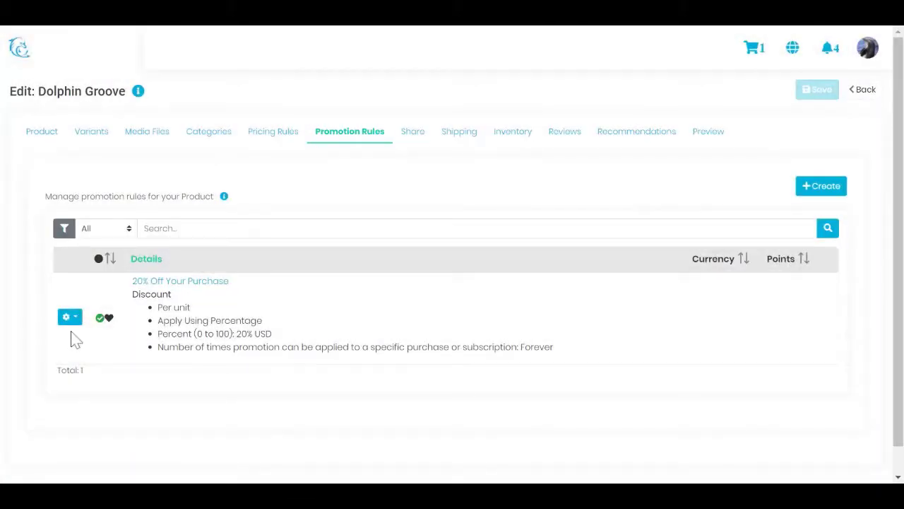
left_click(70, 318)
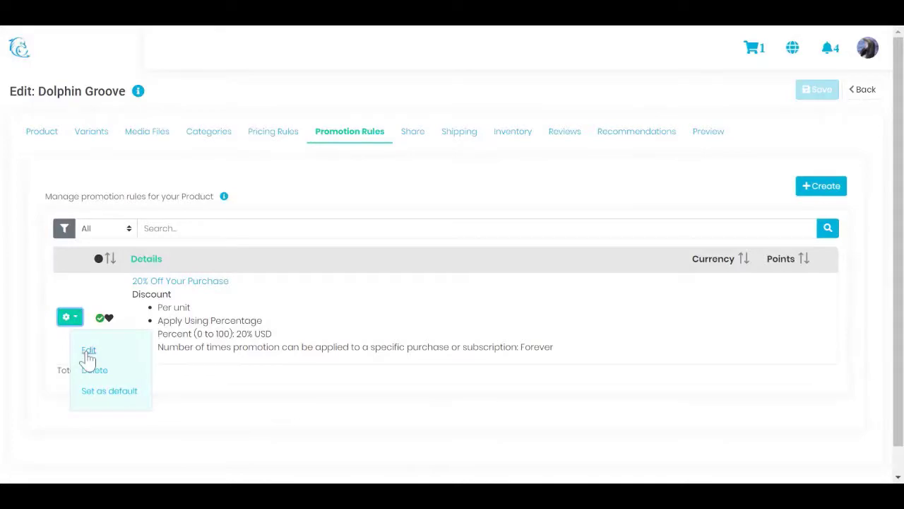
left_click(88, 352)
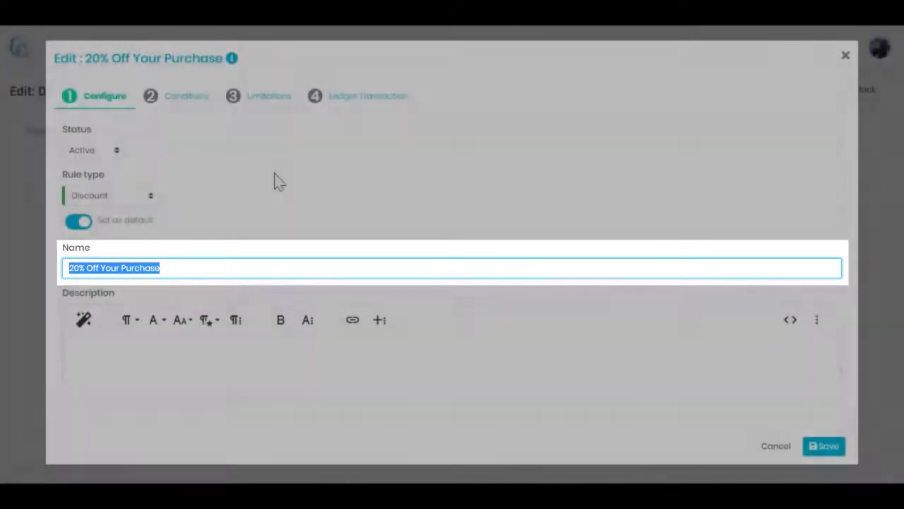
left_click(276, 178)
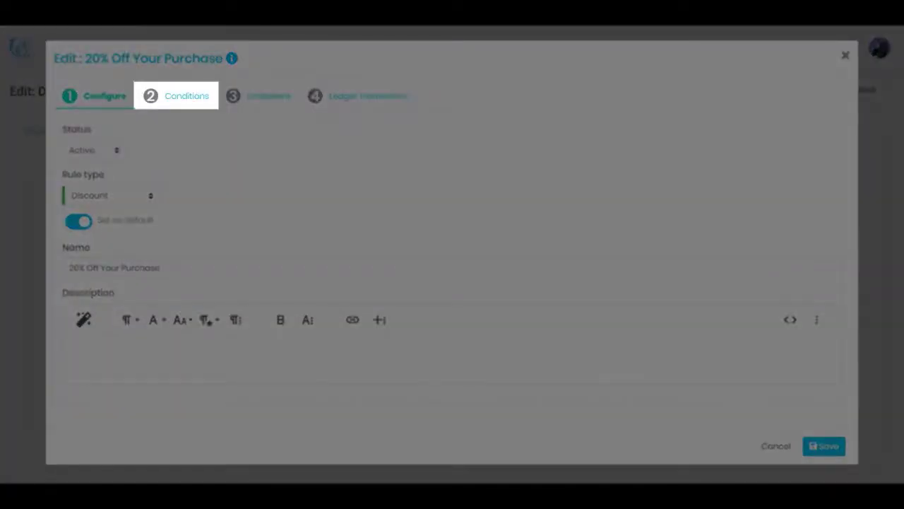
Examine the promotion rule's discount conditions and save the rule
left_click(199, 104)
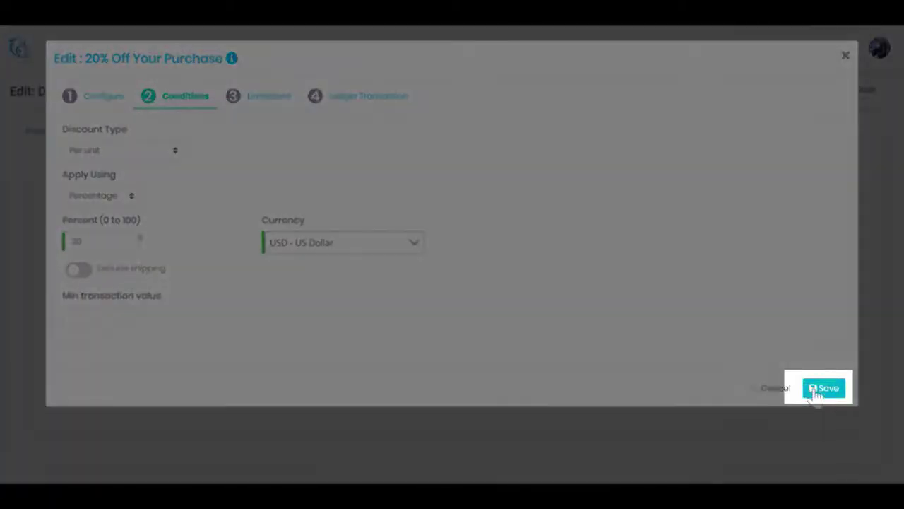
left_click(811, 389)
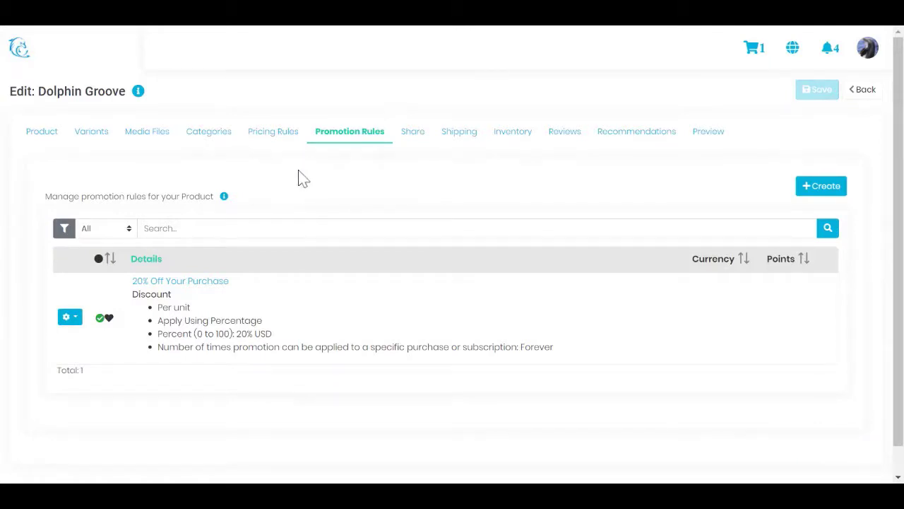
Examine the categories assigned to the Dolphin Groove product and leave the product editor for the store listing
left_click(230, 139)
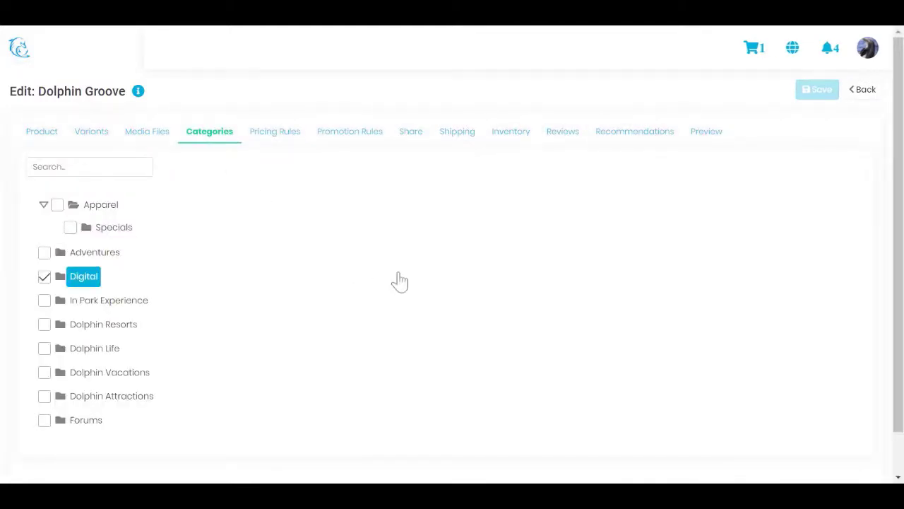
scroll(400, 282, "down", 1)
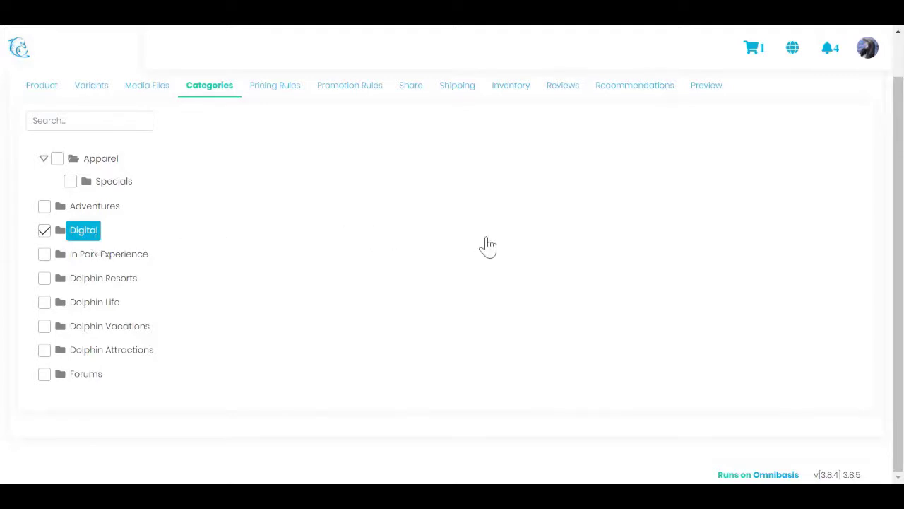
scroll(541, 252, "up", 1)
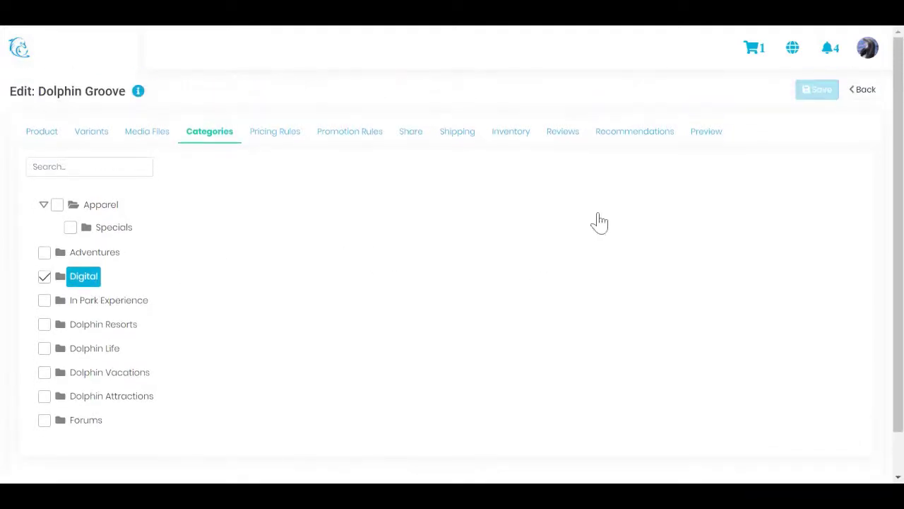
left_click(863, 91)
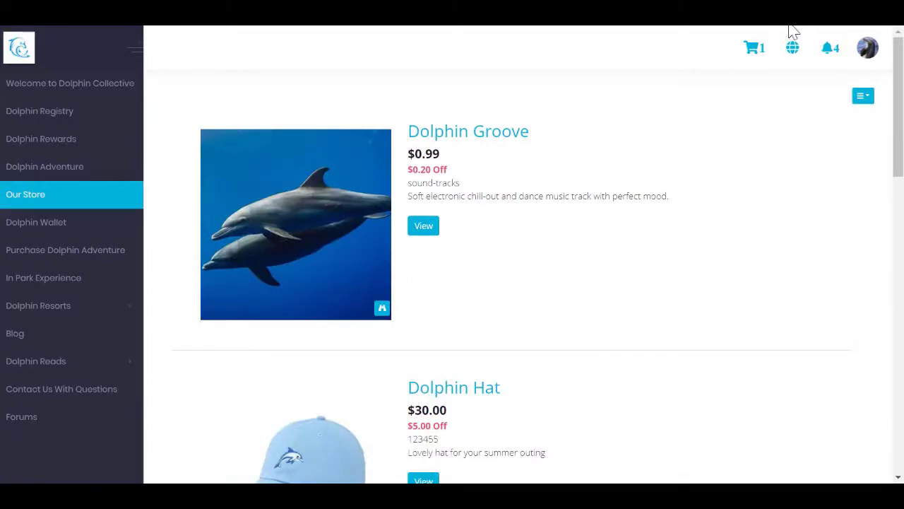
Open Dolphin Groove in the store, add it to the cart and view the cart
left_click(426, 269)
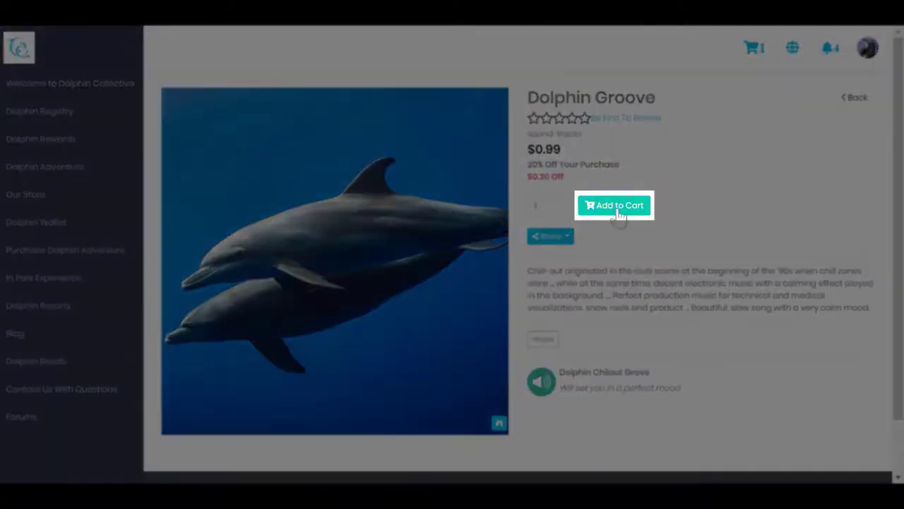
left_click(619, 212)
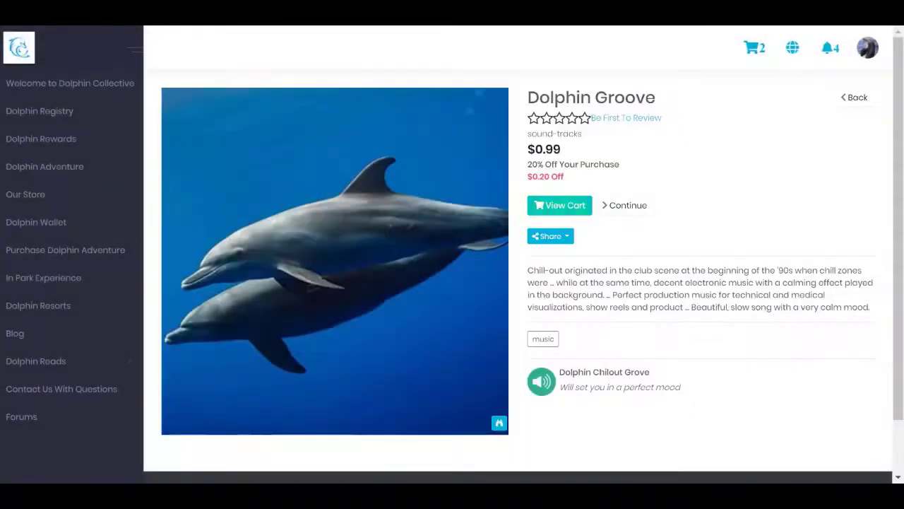
left_click(547, 209)
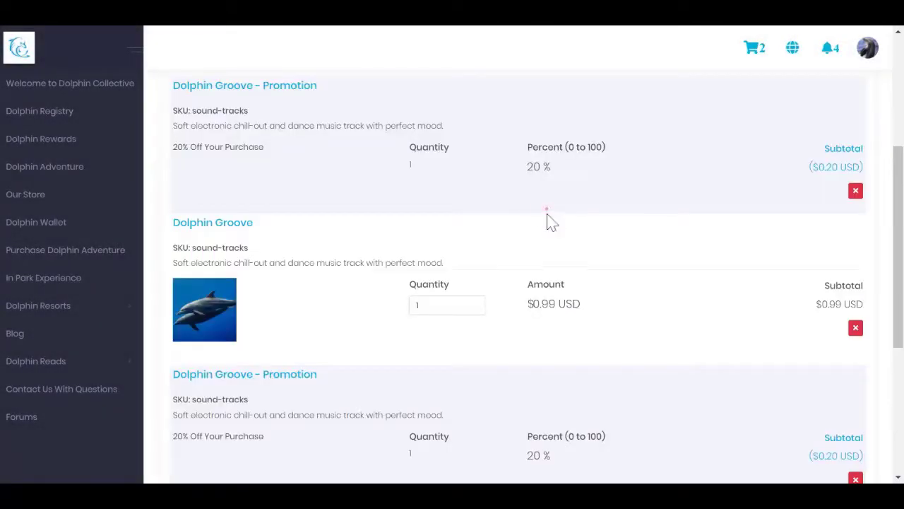
Remove the duplicate Dolphin Groove item from the cart and proceed to checkout
scroll(739, 296, "up", 4)
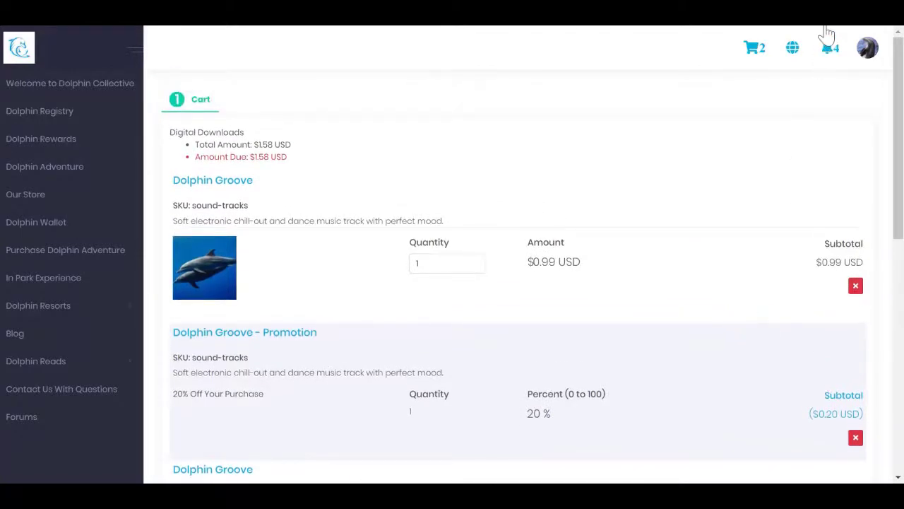
scroll(818, 296, "down", 1)
scroll(817, 295, "down", 3)
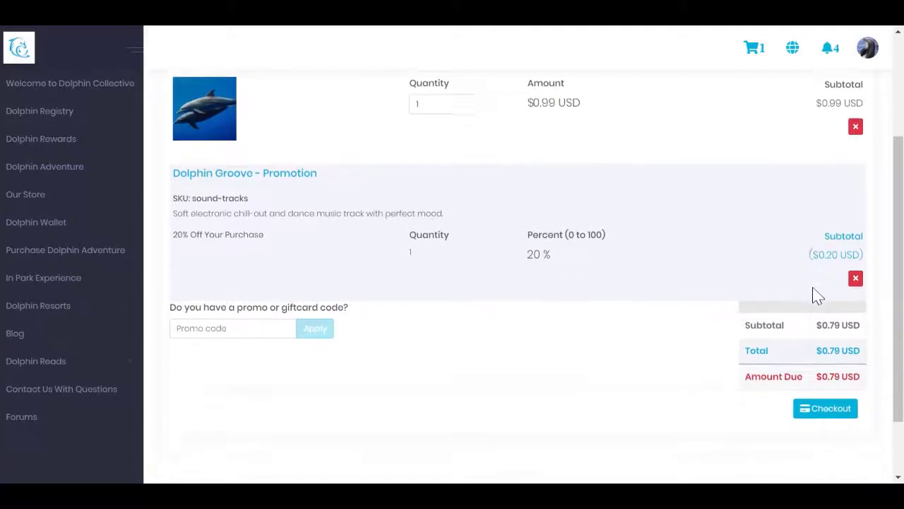
left_click(827, 356)
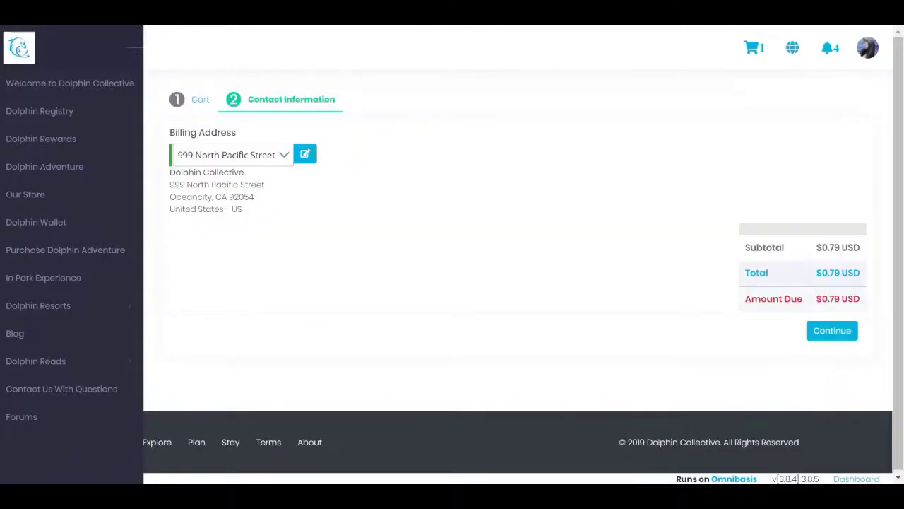
Check the billing address choices, keep the preselected address and continue to payment
left_click(284, 155)
left_click(288, 158)
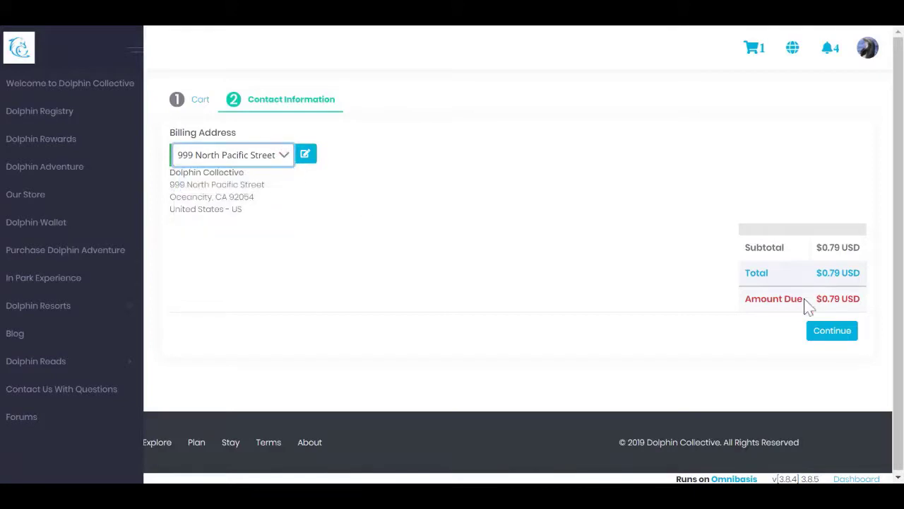
left_click(826, 338)
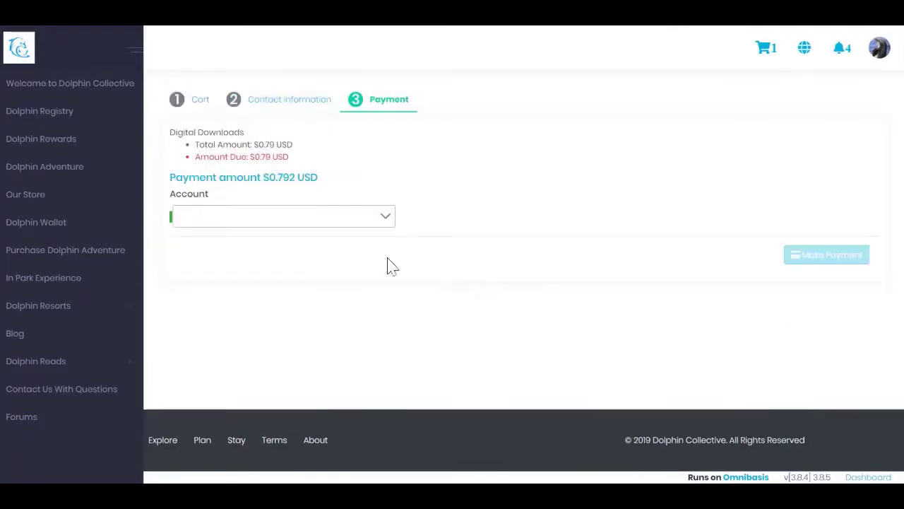
Pay for the order with the Dolphin Collective Card account, confirm the payment and dismiss the thank-you message
left_click(804, 259)
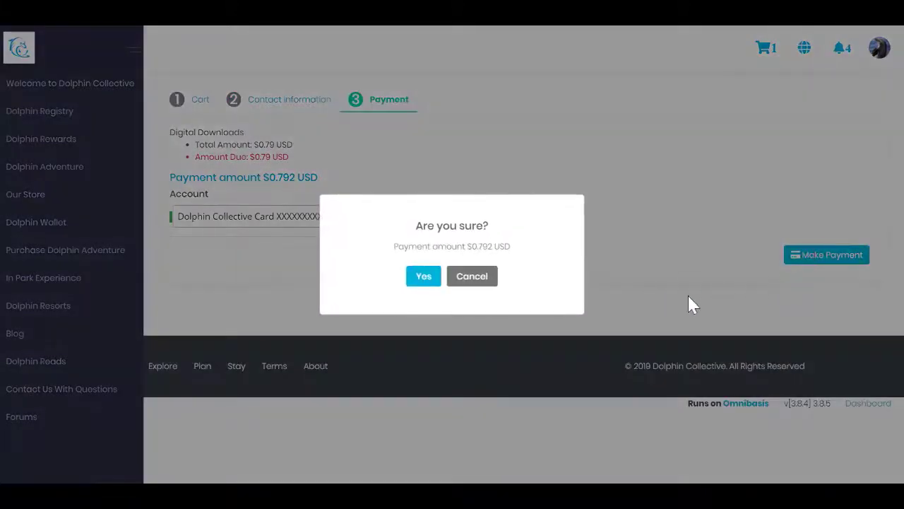
left_click(415, 278)
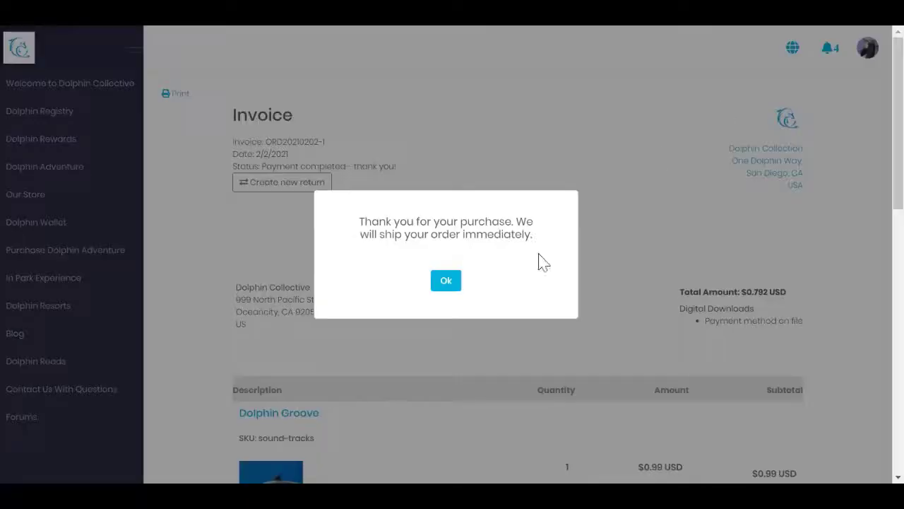
left_click(458, 284)
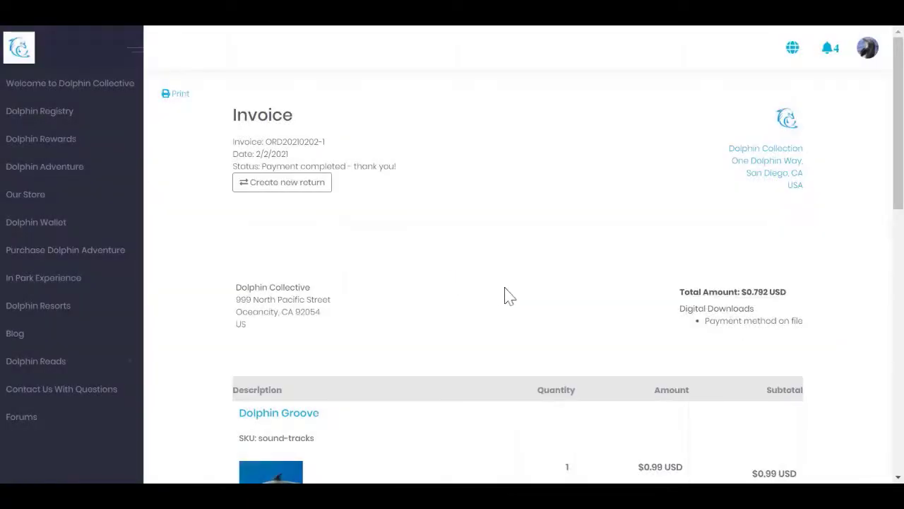
Examine the invoice's items, promotion discount, digital downloads and transactions
scroll(505, 295, "down", 3)
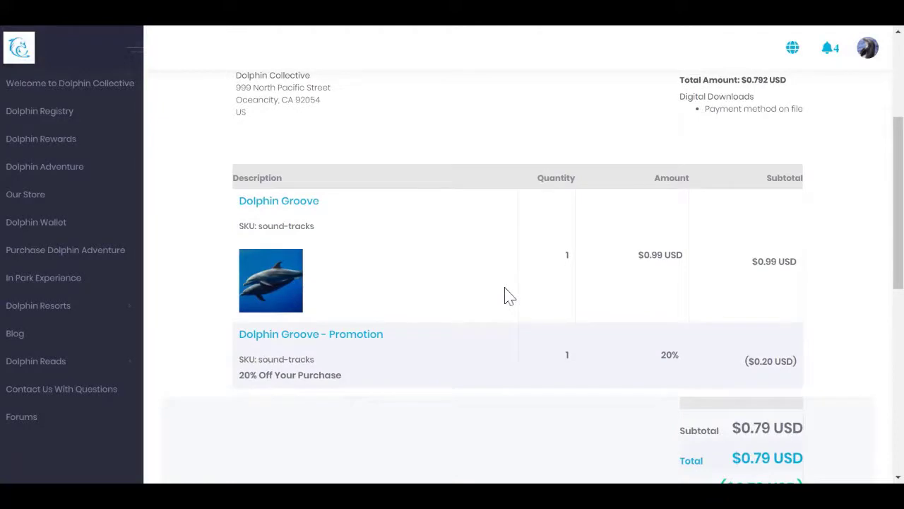
scroll(505, 295, "down", 5)
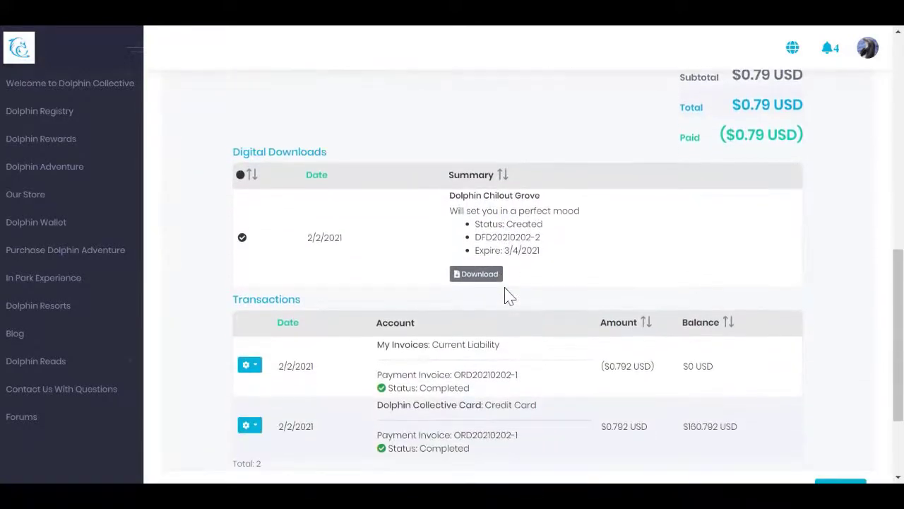
scroll(506, 295, "down", 1)
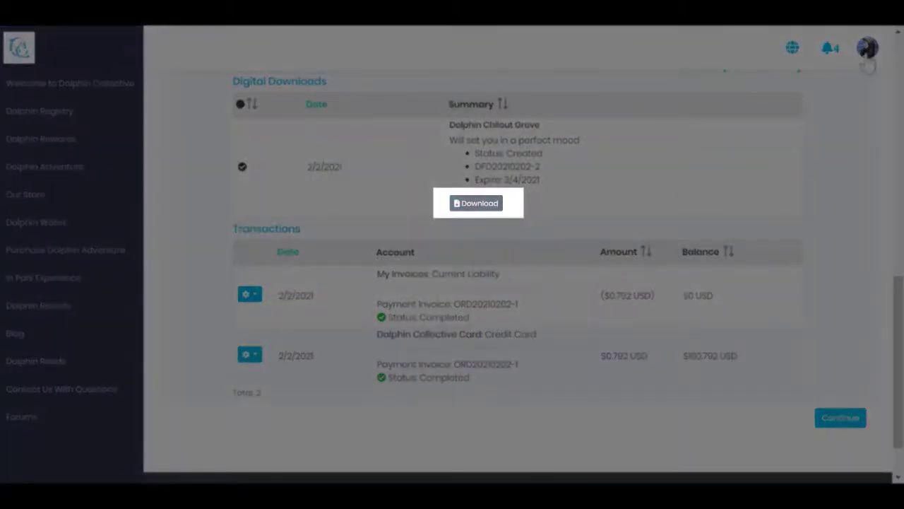
Go to the account dashboard and open the customer's own Digital Downloads list under My Orders
left_click(867, 62)
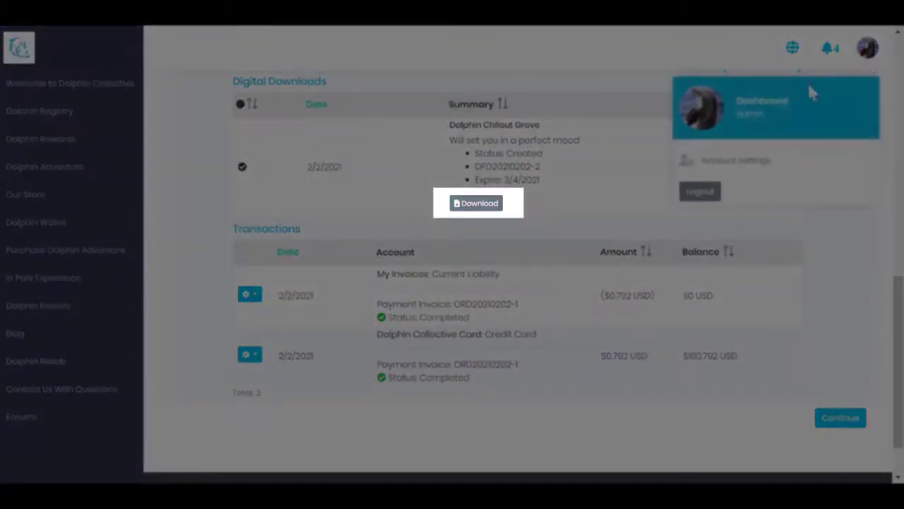
left_click(756, 126)
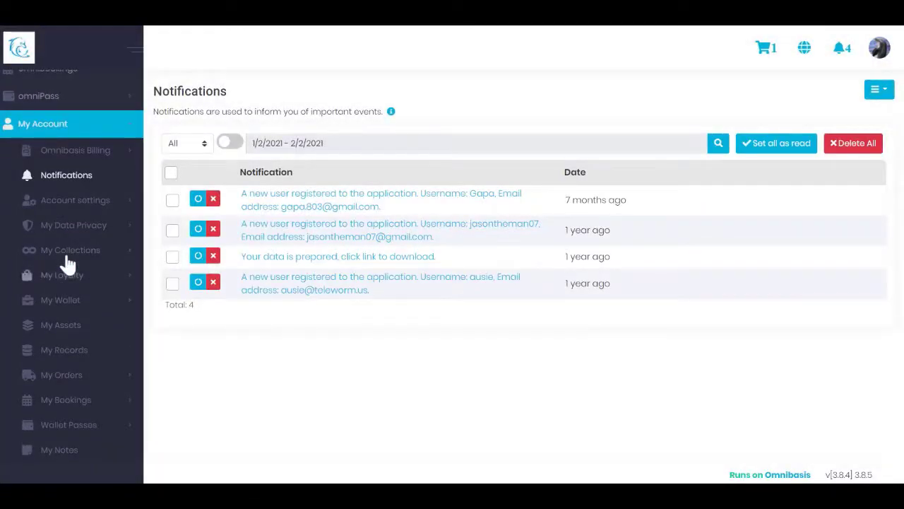
left_click(103, 376)
scroll(102, 383, "down", 2)
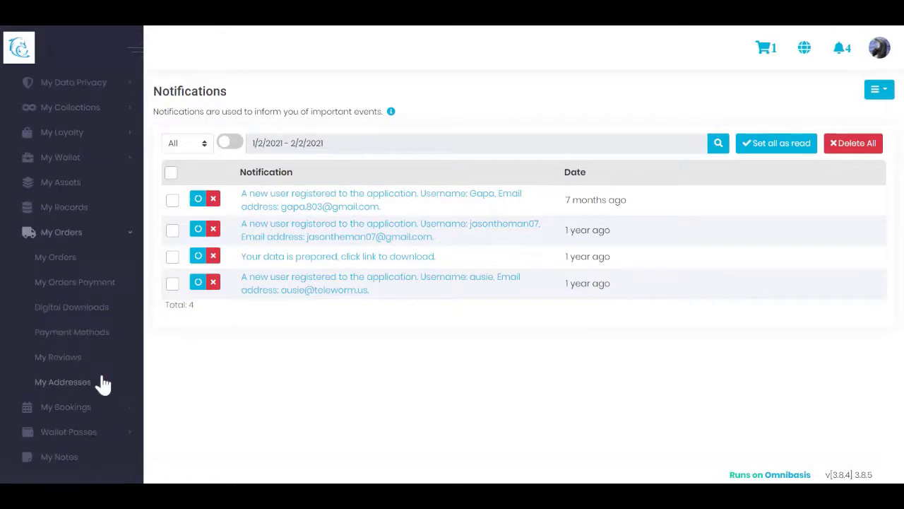
left_click(83, 307)
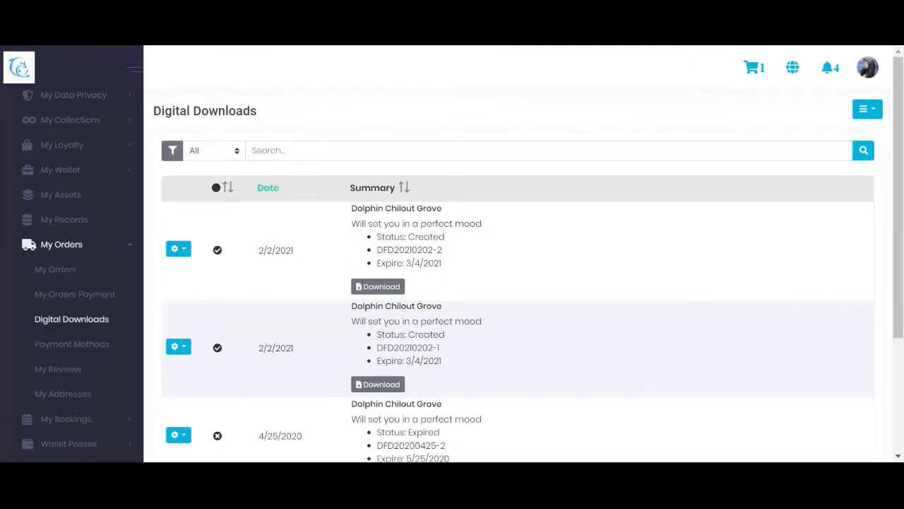
Open the merchant's Digital Downloads list under Manage Orders in omniCommerce
scroll(85, 309, "up", 8)
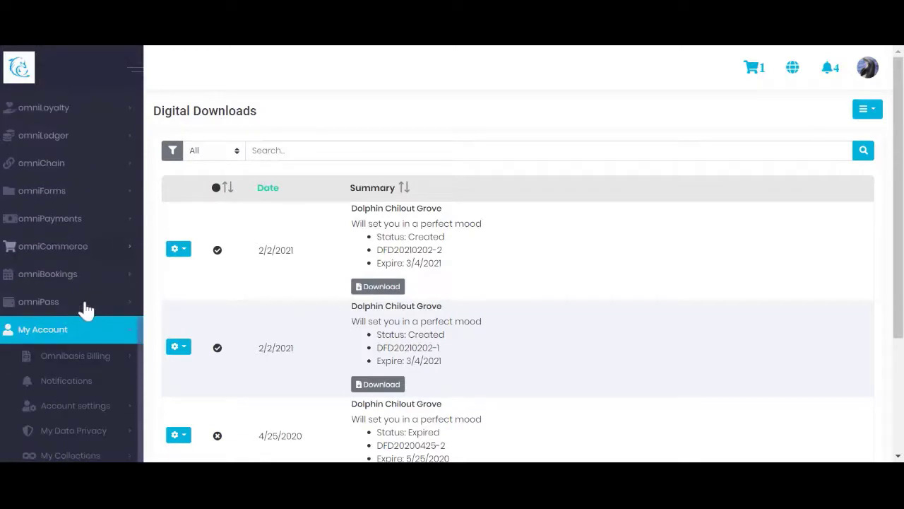
left_click(92, 255)
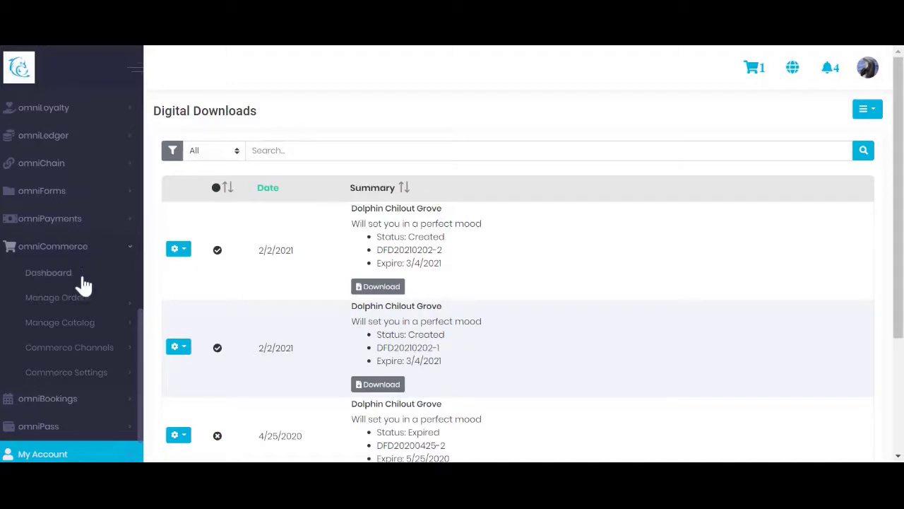
left_click(84, 300)
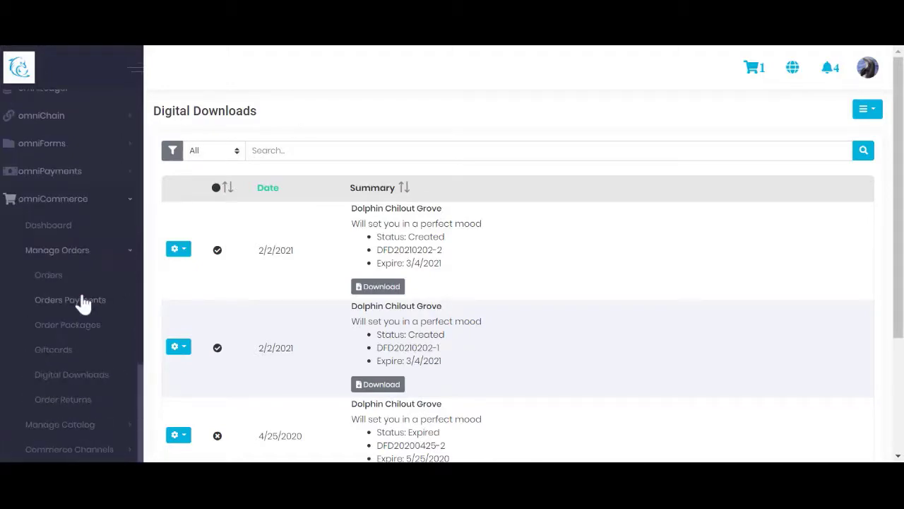
scroll(84, 303, "down", 1)
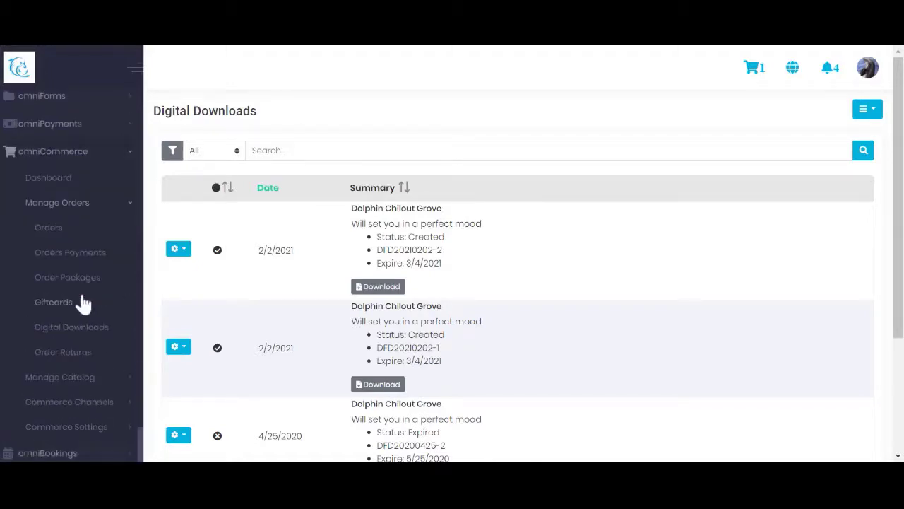
left_click(83, 336)
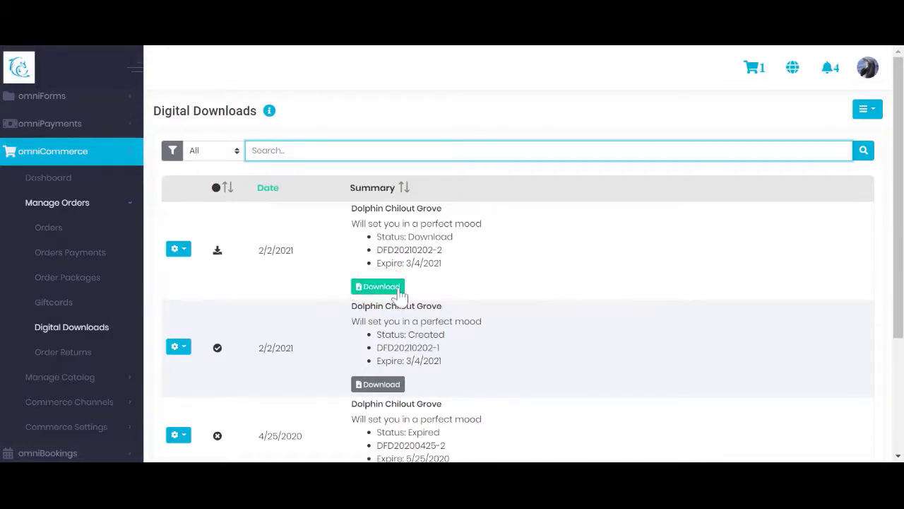
Examine the management actions offered for the newest Dolphin Chilout Grove download and for the expired 4/25/2020 download
left_click(178, 248)
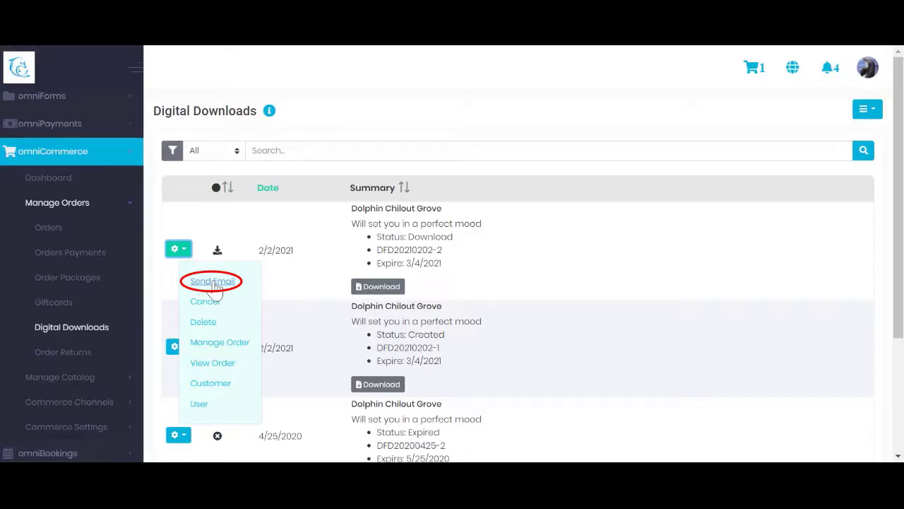
left_click(315, 242)
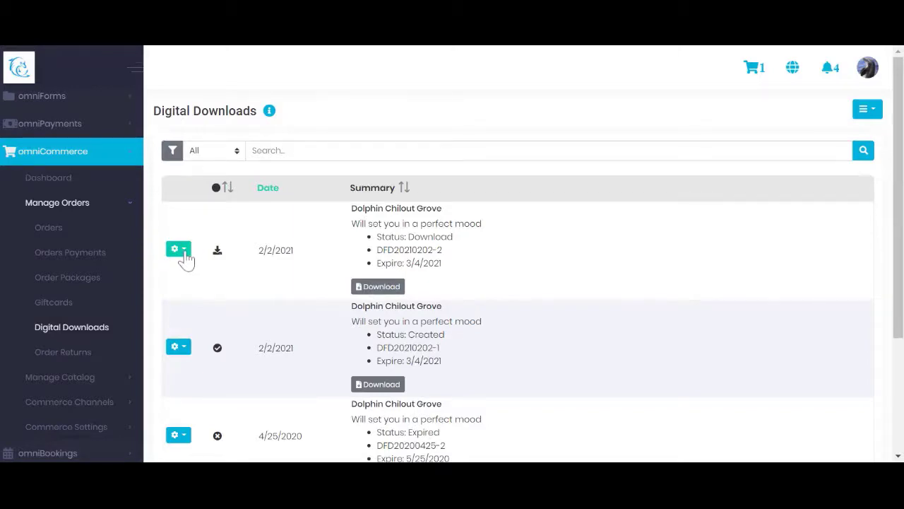
left_click(183, 254)
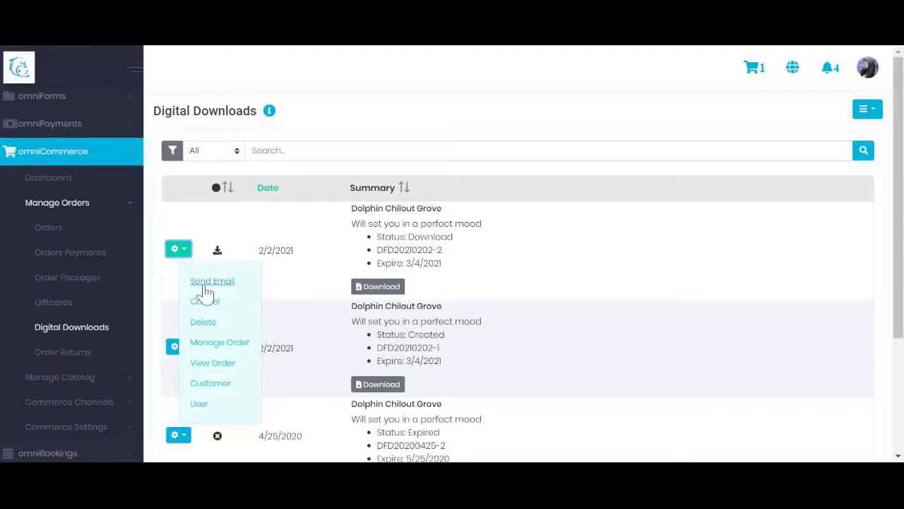
left_click(327, 246)
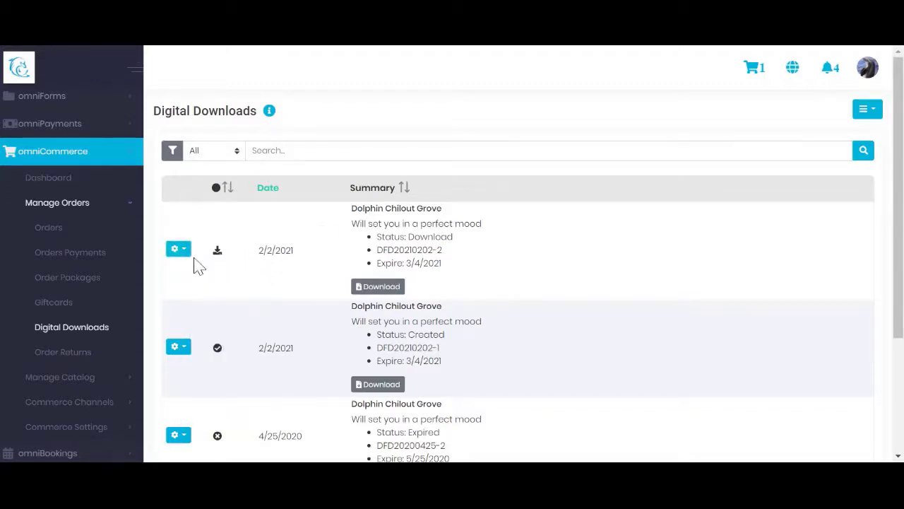
left_click(180, 250)
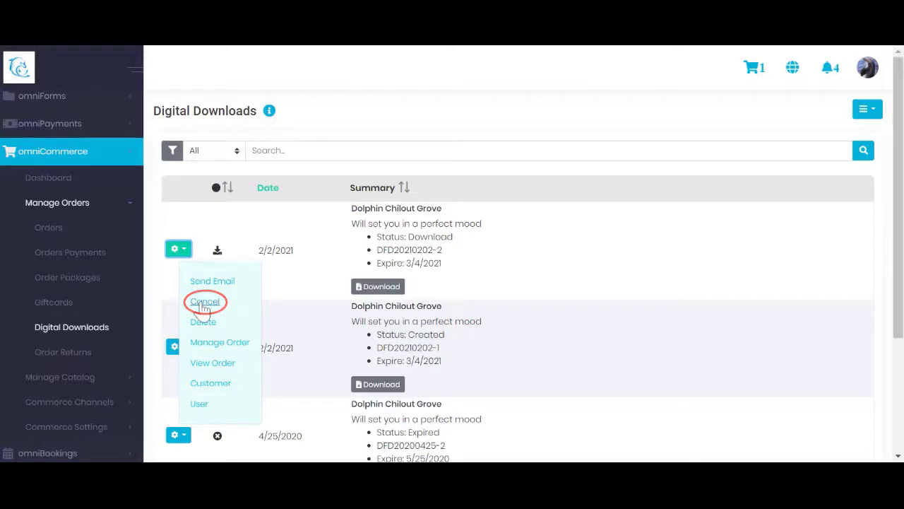
scroll(216, 357, "down", 2)
left_click(181, 296)
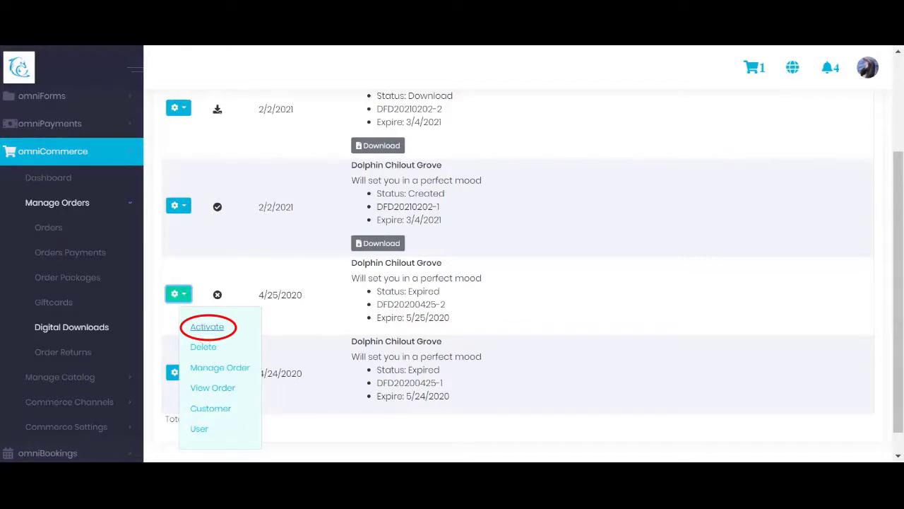
Examine the list-level actions offered for the merchant's Digital Downloads list
left_click(278, 240)
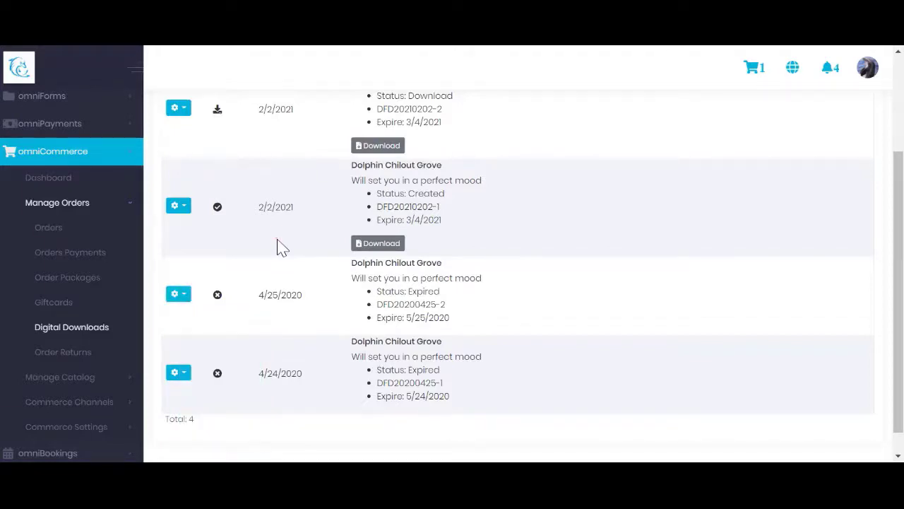
scroll(279, 244, "up", 1)
scroll(367, 244, "up", 1)
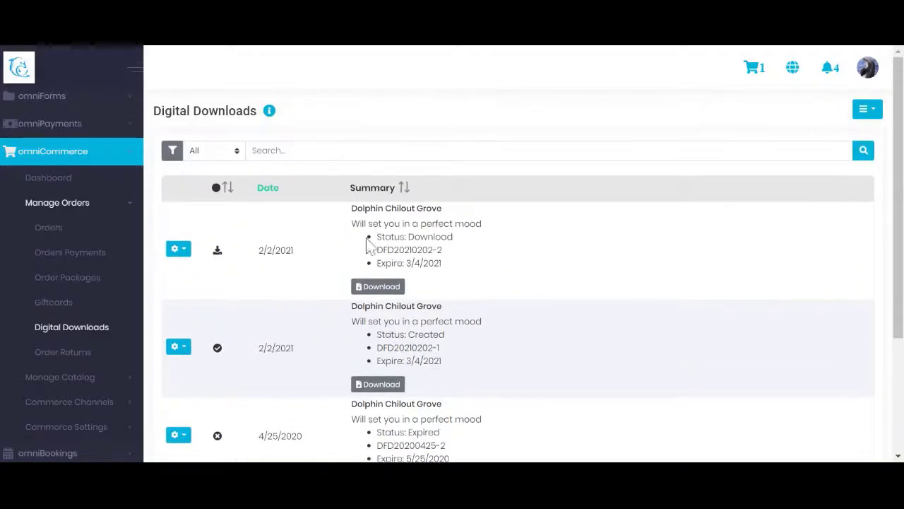
left_click(867, 110)
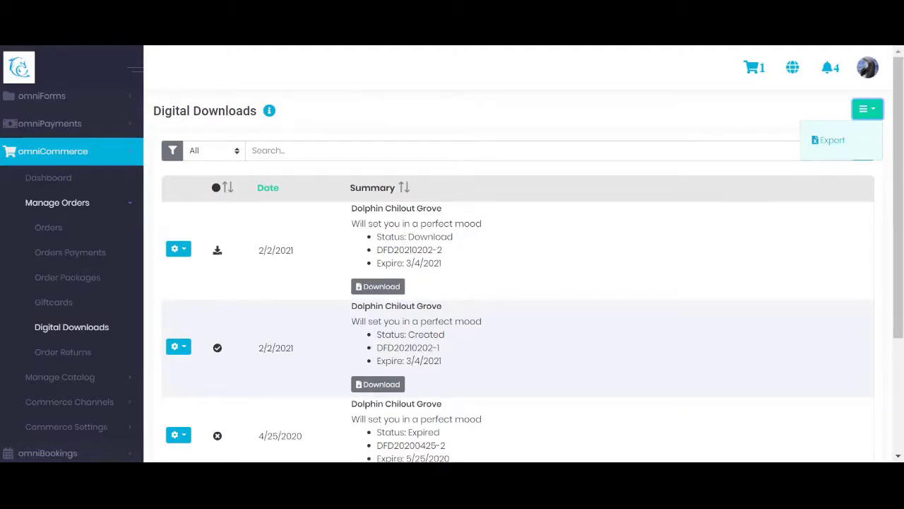
left_click(722, 125)
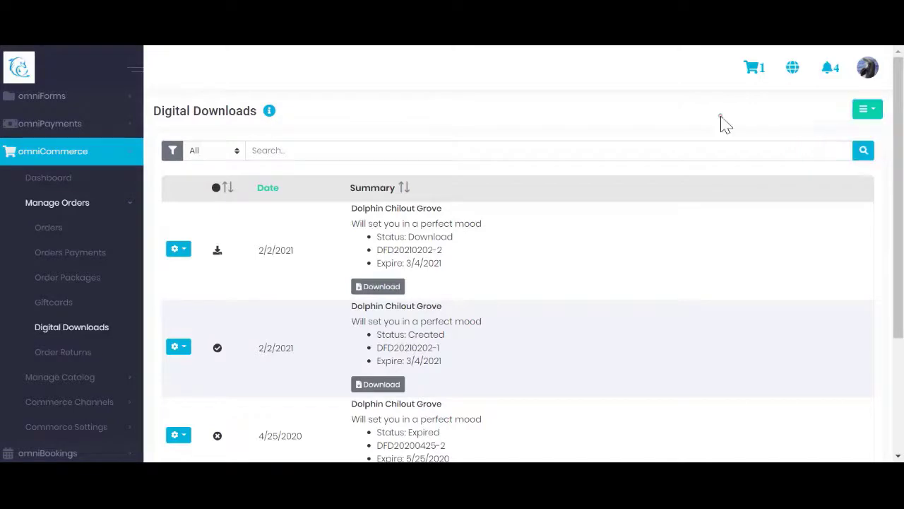
Open the omniCommerce Dashboard and review its order, device and country statistics
left_click(64, 181)
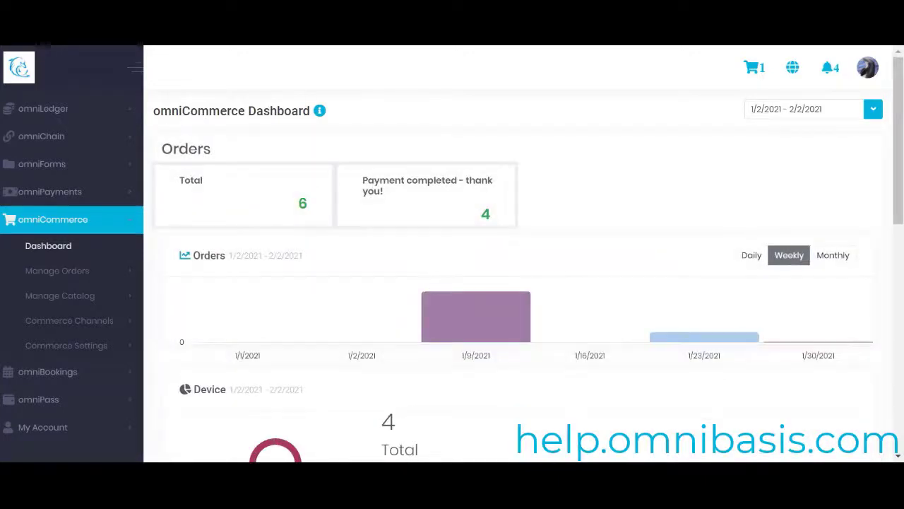
scroll(433, 281, "down", 5)
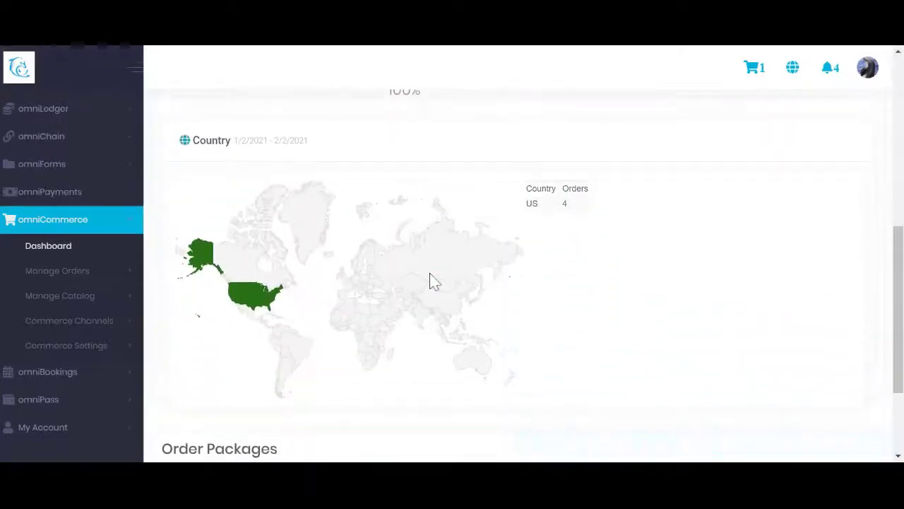
scroll(434, 281, "up", 5)
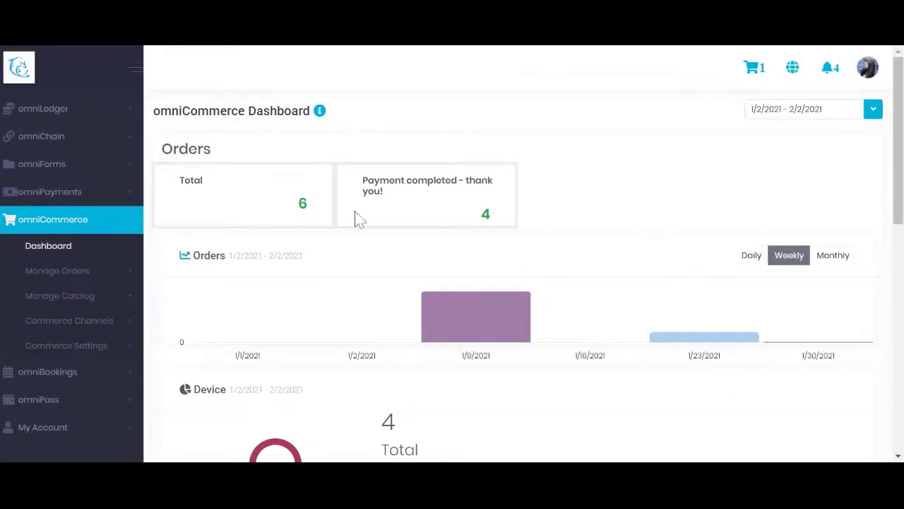
Examine the Shipping and Taxes options available within Commerce Settings
left_click(114, 356)
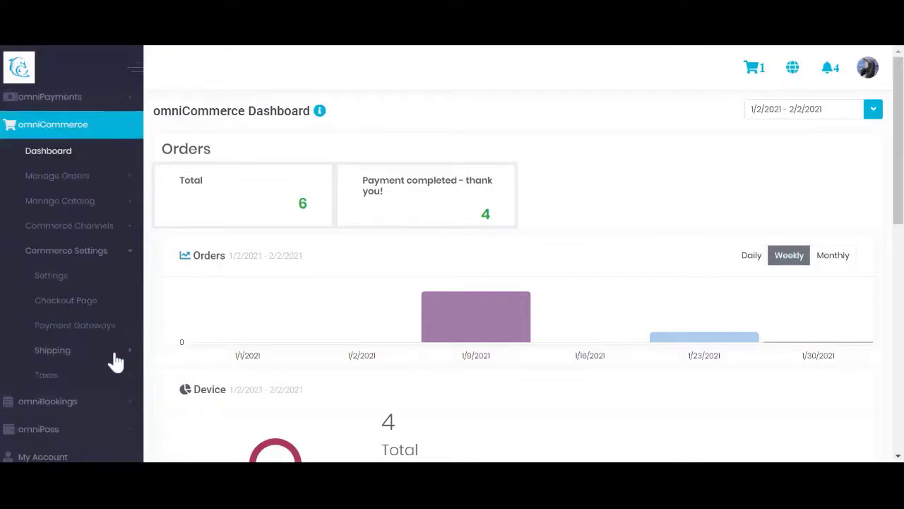
left_click(99, 353)
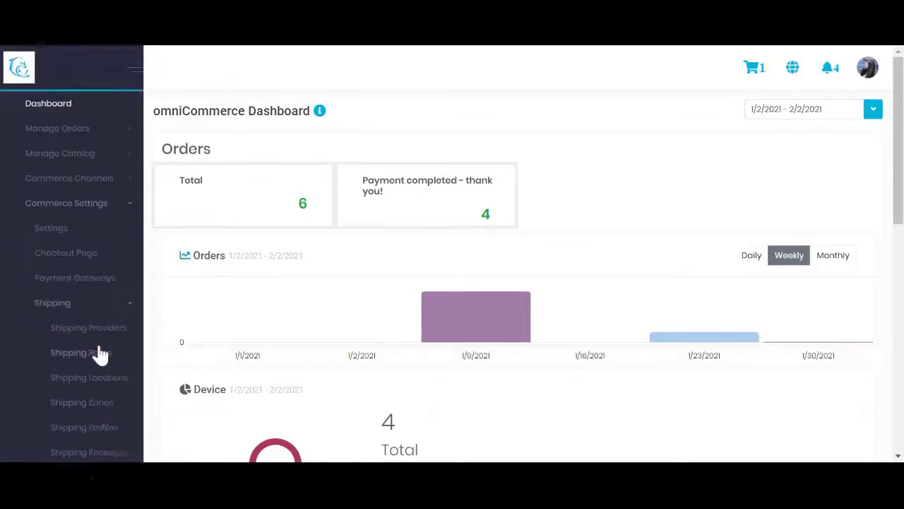
scroll(104, 373, "down", 3)
left_click(101, 347)
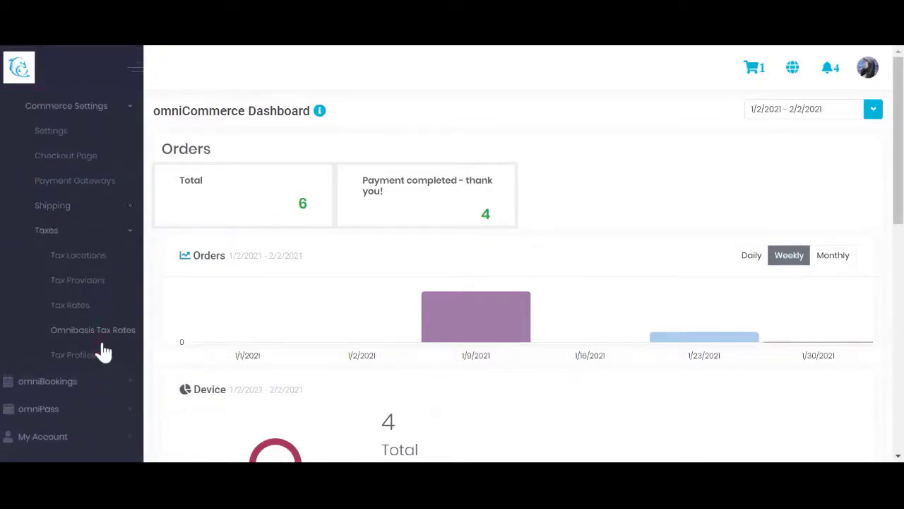
scroll(104, 351, "up", 3)
scroll(101, 345, "up", 2)
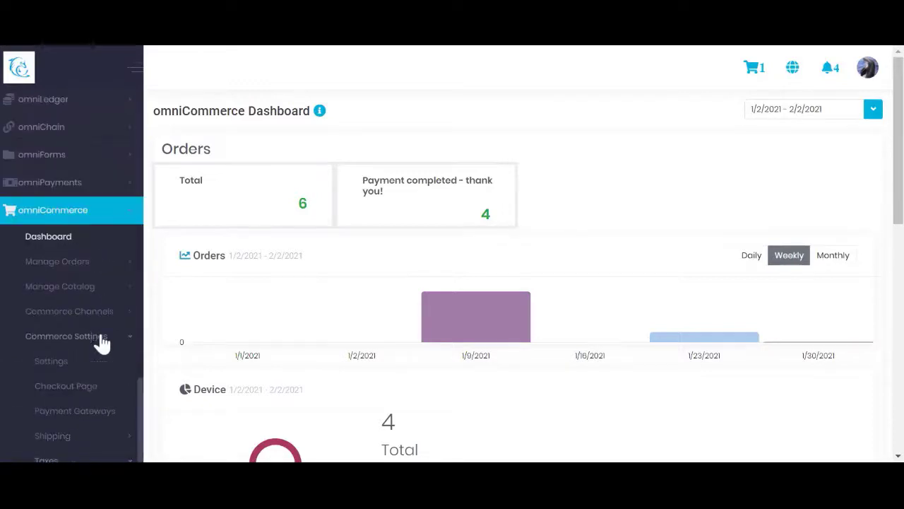